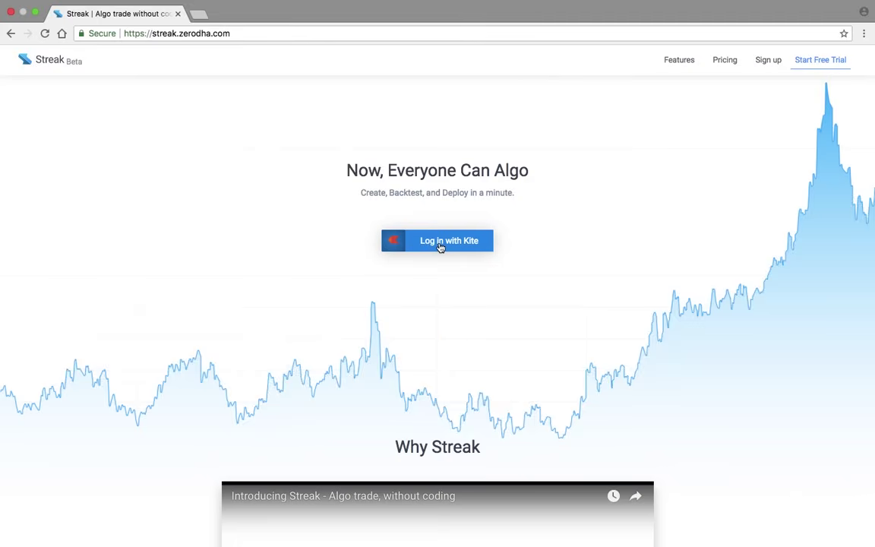
Step: Log in with Kite and look over the dashboard's Algos, Alerts, Funds, Sample Algos and My Top Performers sections
left_click(439, 245)
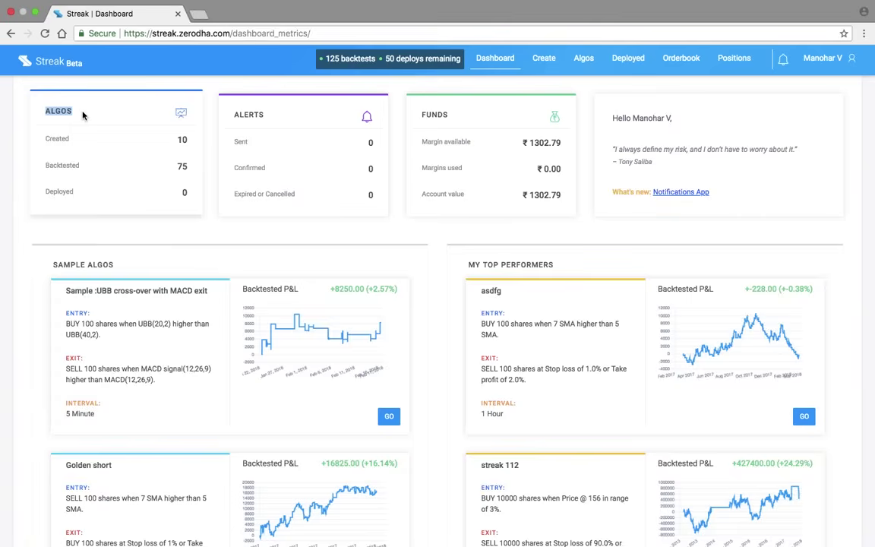
left_click_drag(214, 99, 273, 111)
left_click_drag(371, 99, 458, 115)
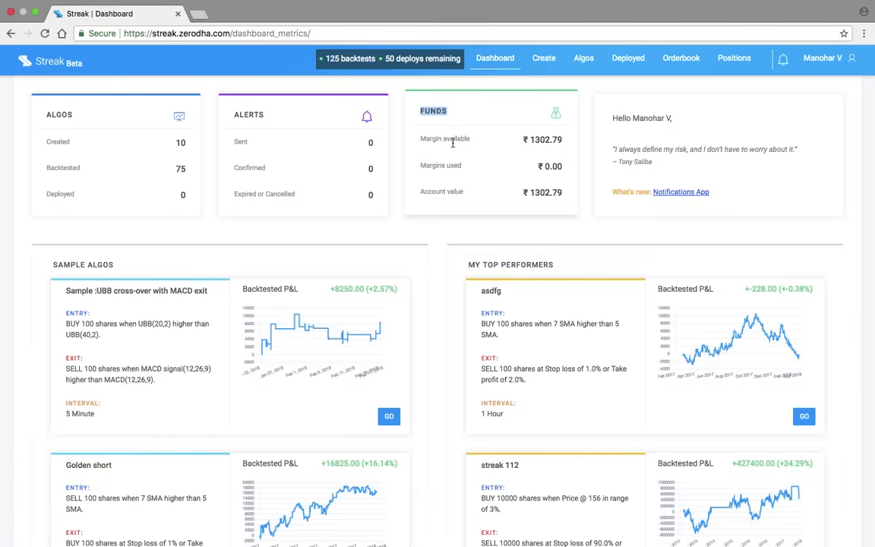
left_click(398, 133)
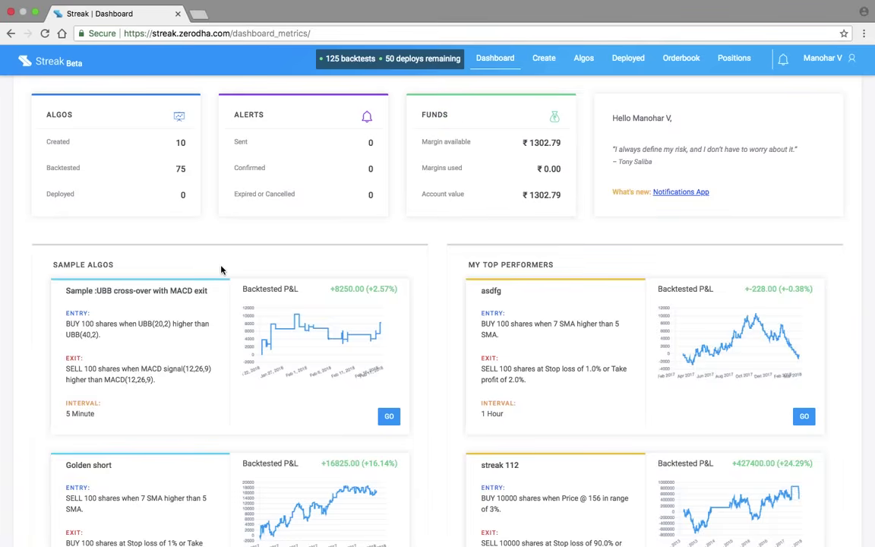
left_click_drag(51, 266, 116, 265)
left_click(116, 265)
left_click_drag(468, 264, 554, 264)
left_click(503, 270)
Step: Start creating a new algo and add HINDALCO NSE and VEDL NSE as its instruments
left_click(543, 57)
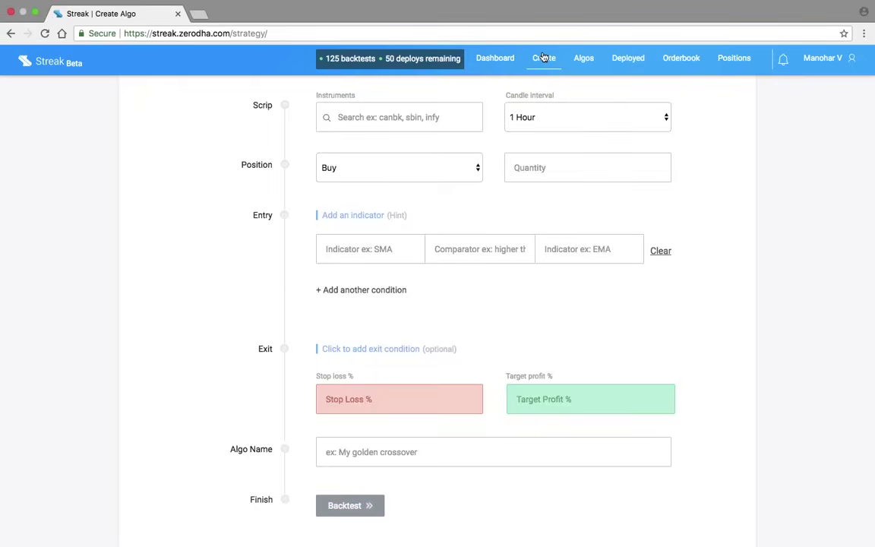
left_click(425, 117)
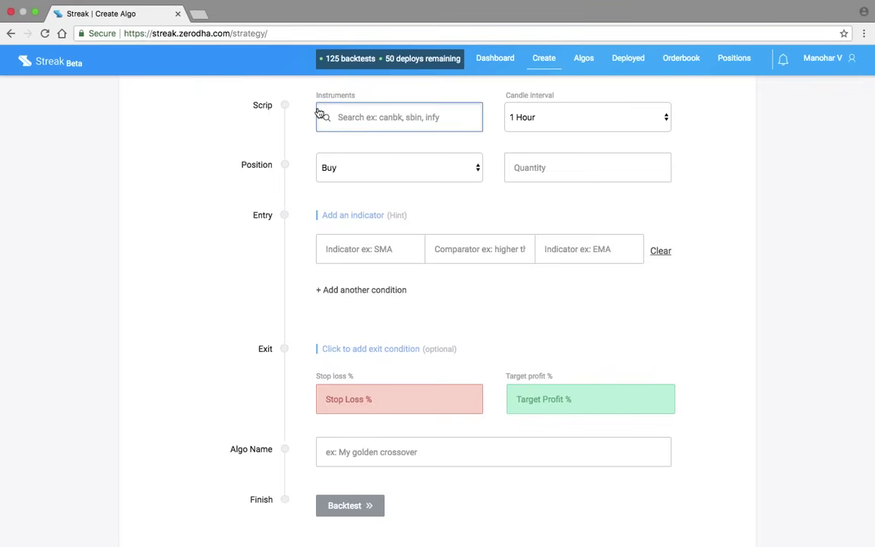
type("HIND")
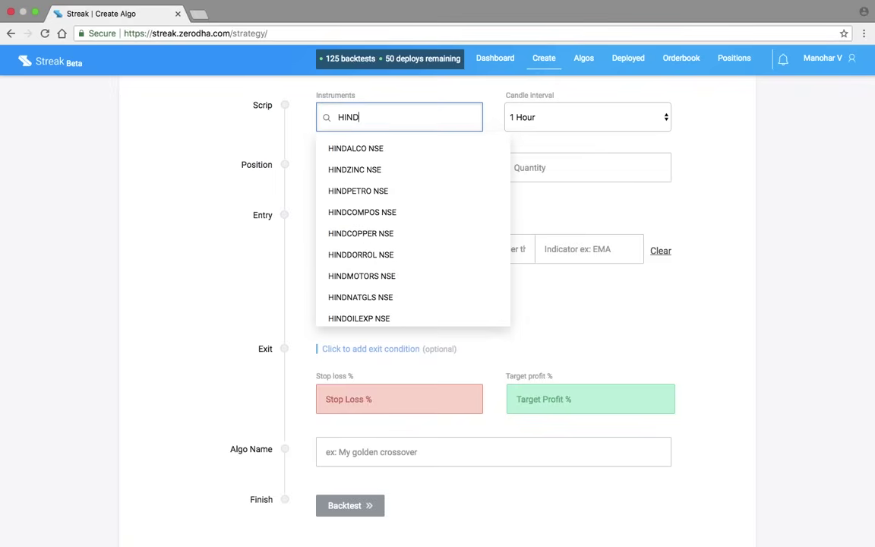
left_click(372, 152)
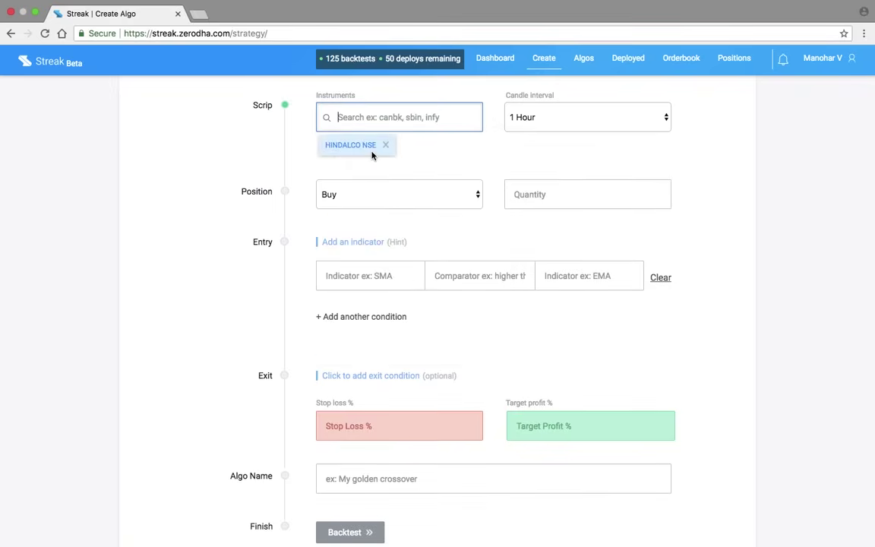
type("VEDA")
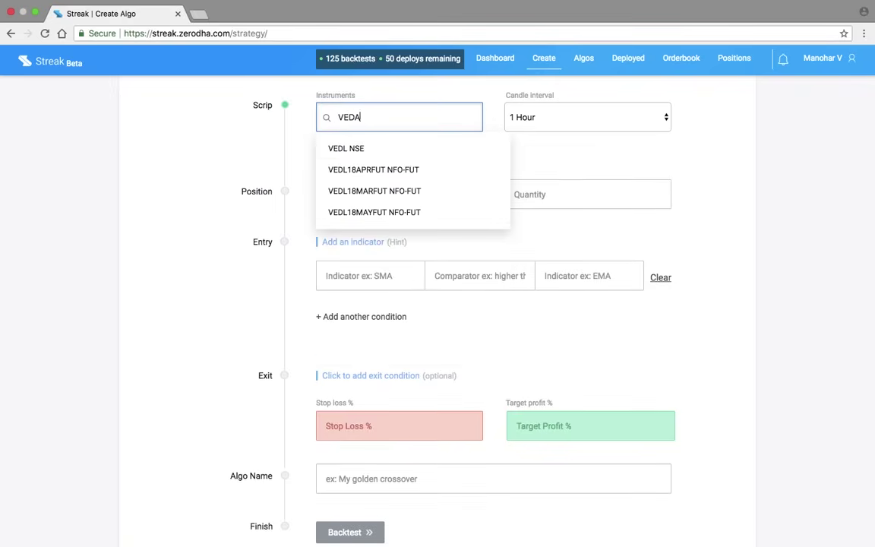
type("NTA")
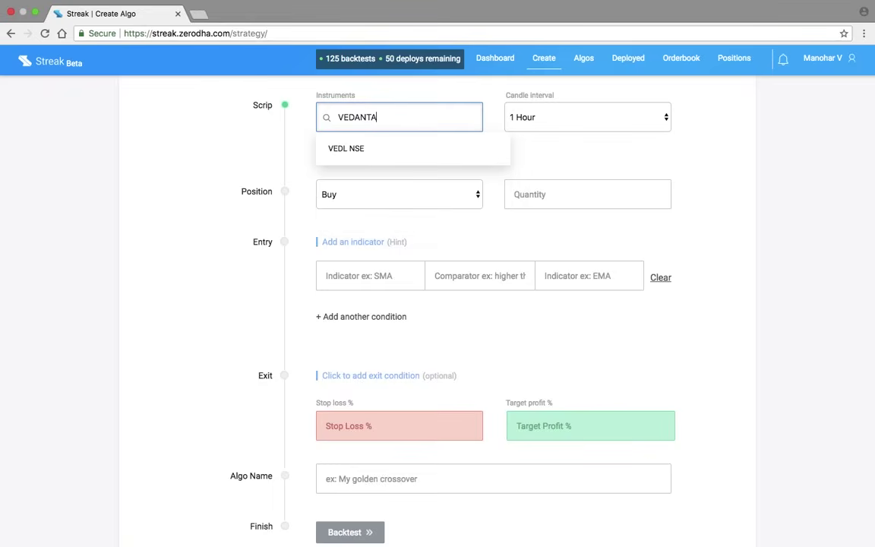
left_click(353, 150)
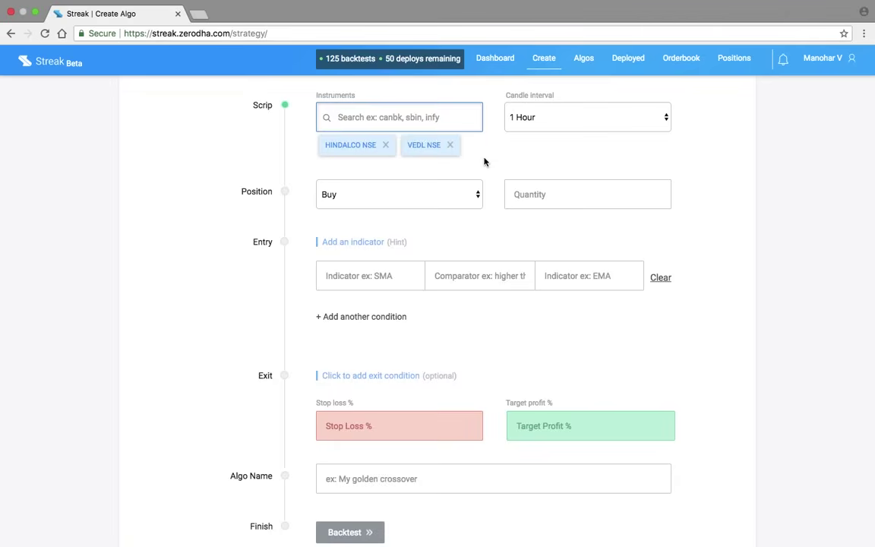
Step: Switch the algo's candle interval to 1 Day and back to 1 Hour
mouse_move(505, 106)
left_mouse_down()
mouse_move(501, 88)
mouse_move(507, 95)
left_mouse_up()
left_click(504, 99)
left_click(553, 93)
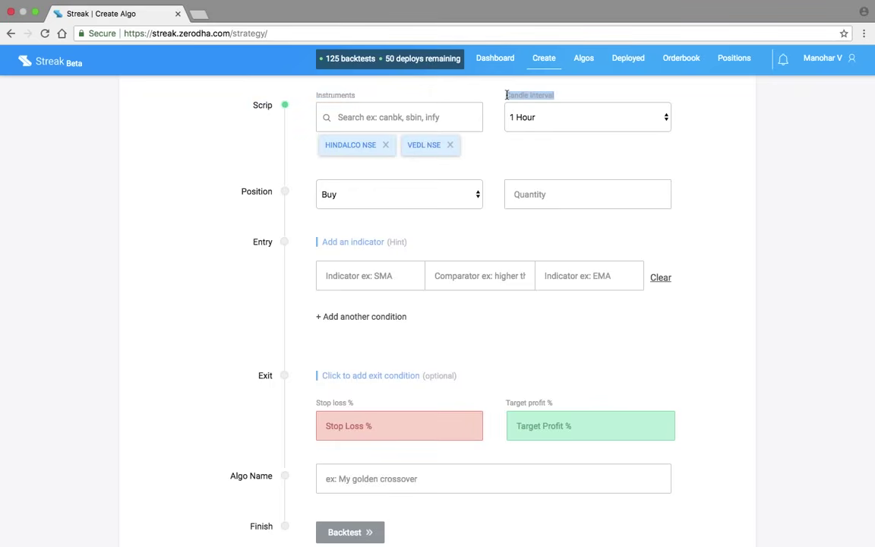
left_click(547, 125)
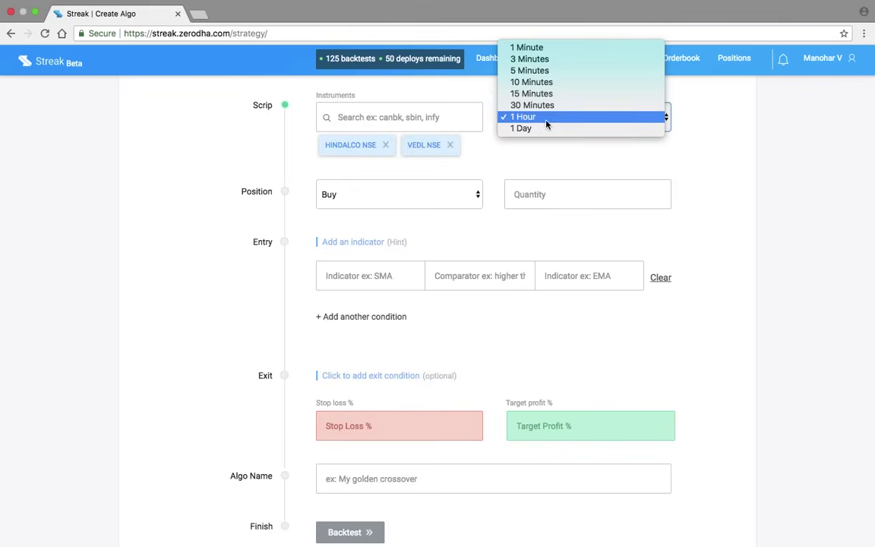
left_click(546, 122)
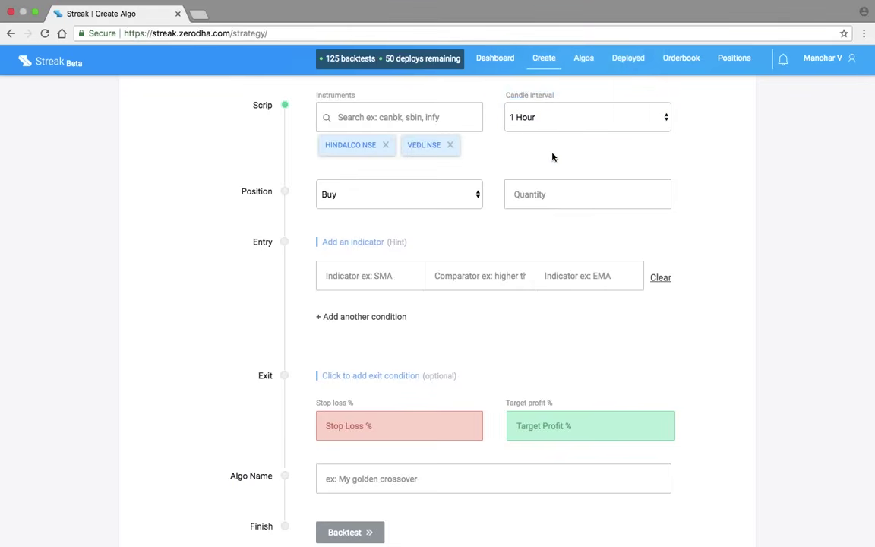
left_click(570, 126)
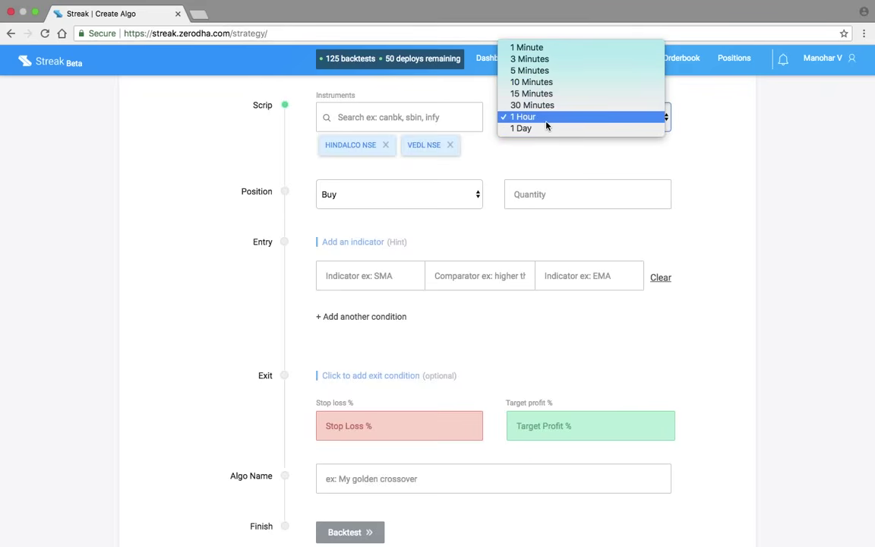
left_click(545, 129)
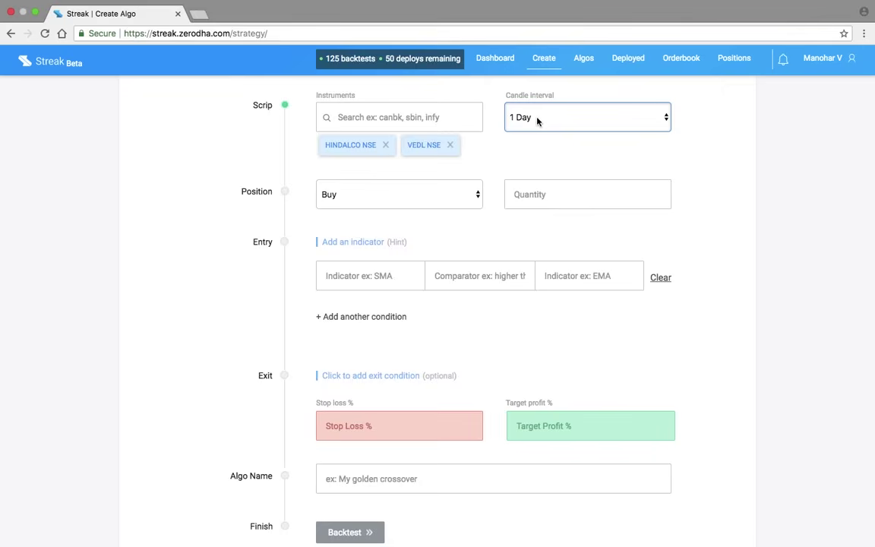
left_click(537, 120)
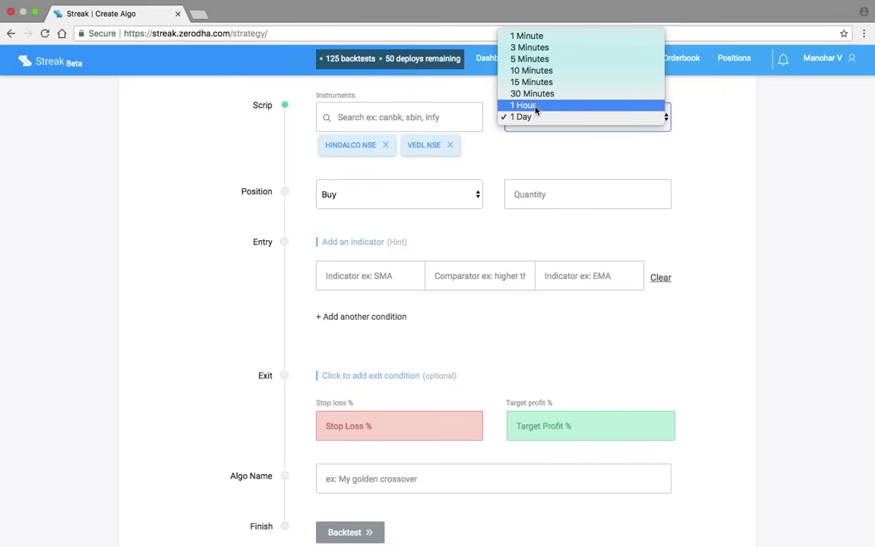
left_click(536, 108)
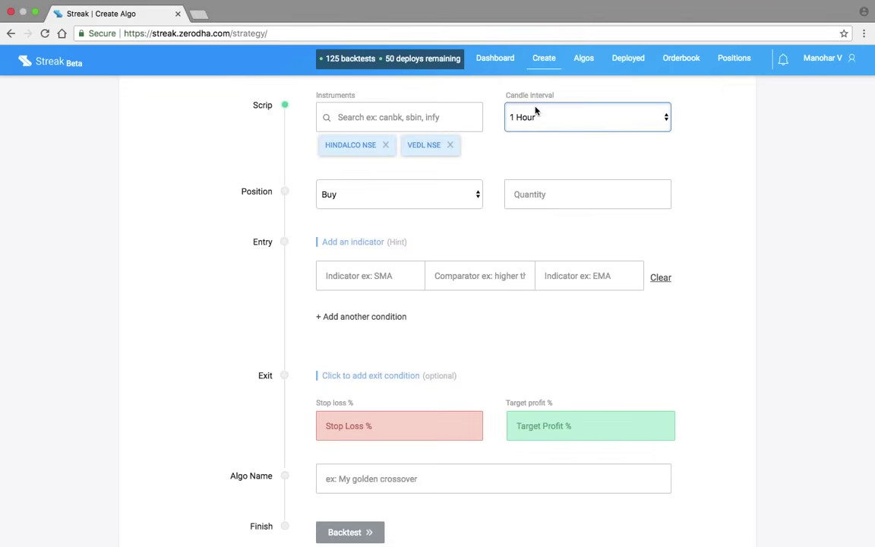
Step: Set the algo's candle interval to 5 Minutes
left_click(583, 121)
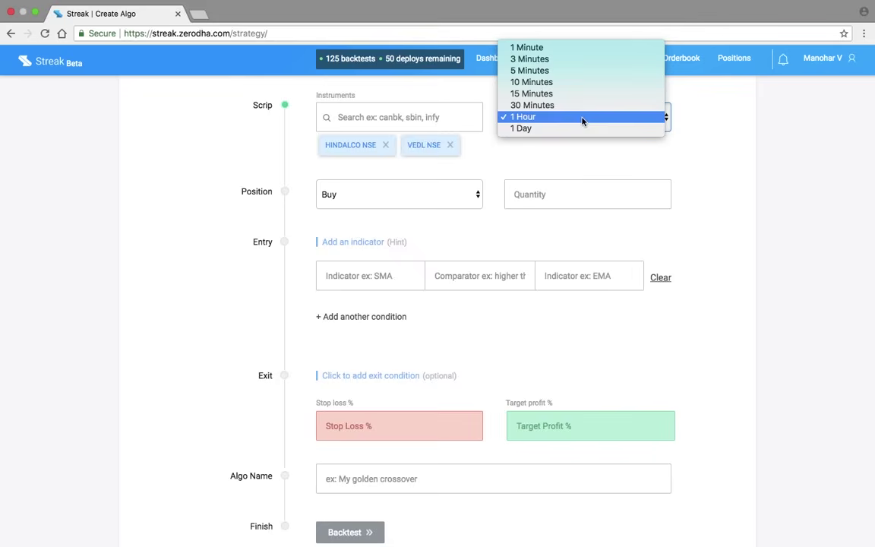
left_click(562, 70)
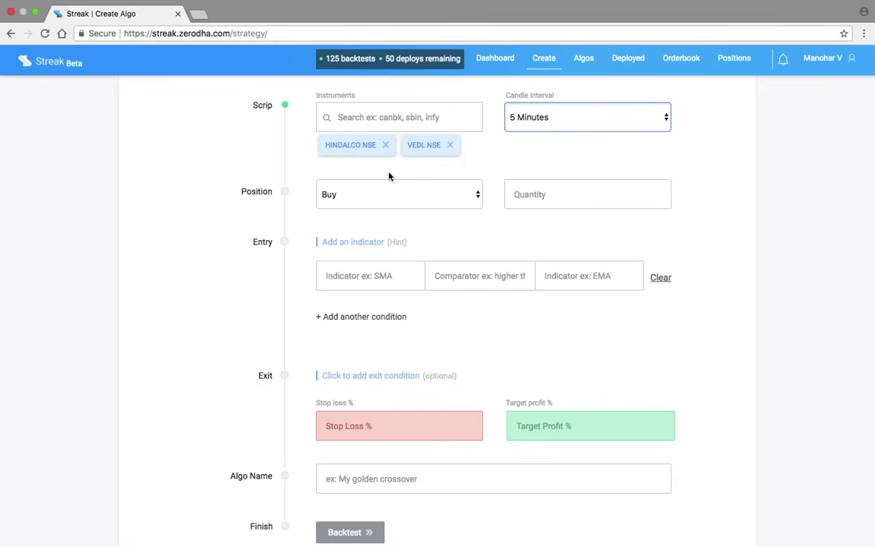
Step: Switch the position type to Sell and back to Buy
left_click_drag(240, 192, 278, 195)
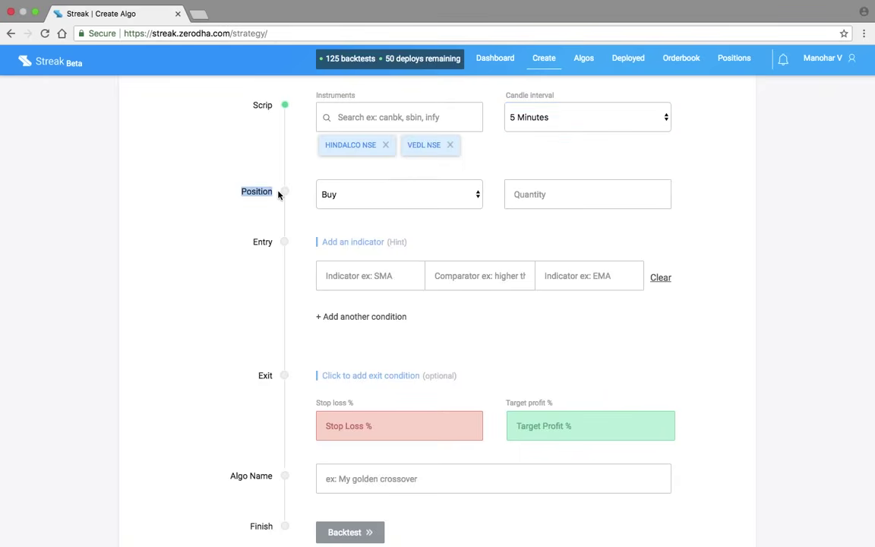
left_click(357, 219)
left_click(370, 207)
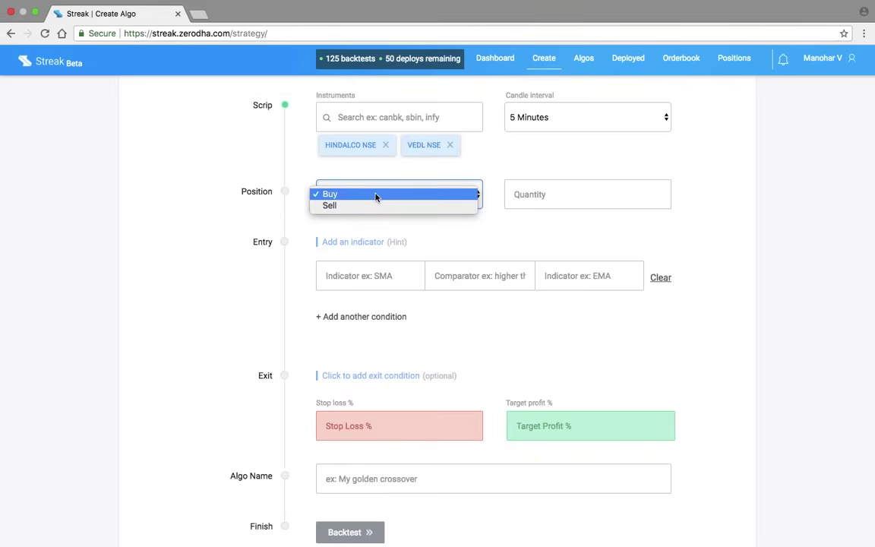
left_click(375, 197)
left_click(381, 201)
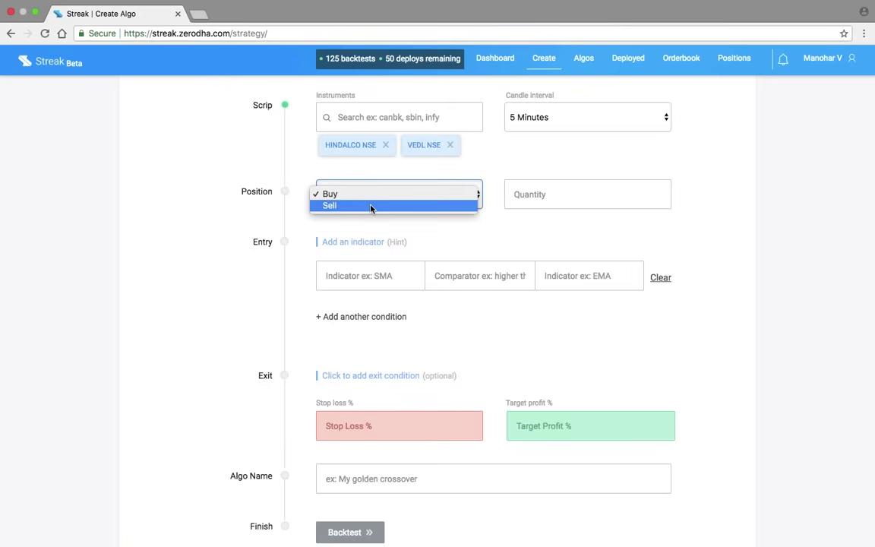
left_click(371, 206)
left_click(382, 202)
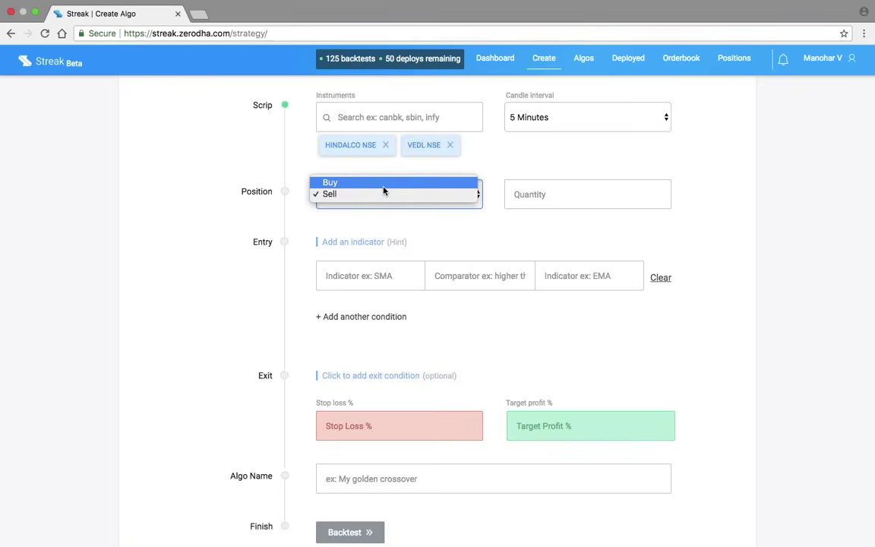
left_click(383, 190)
Step: Enter a quantity of 100 for the Buy position
left_click(514, 195)
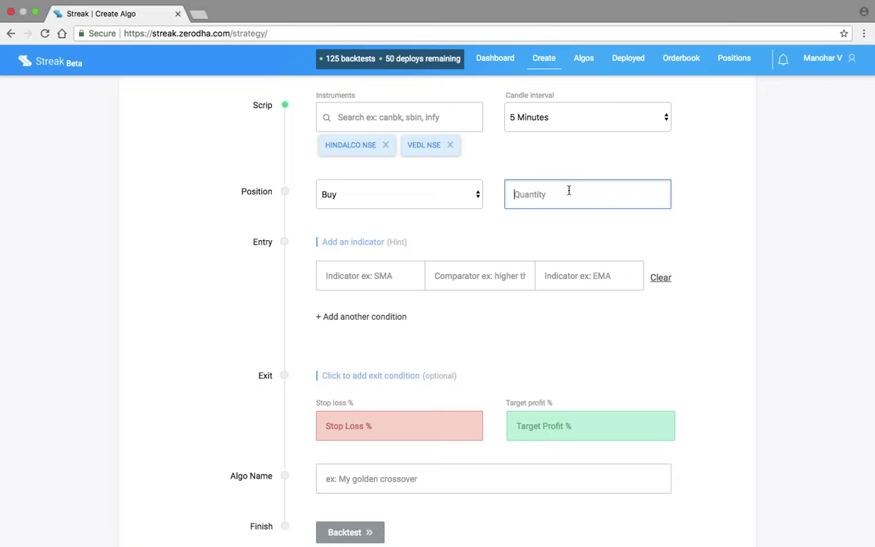
type("100")
left_click(562, 229)
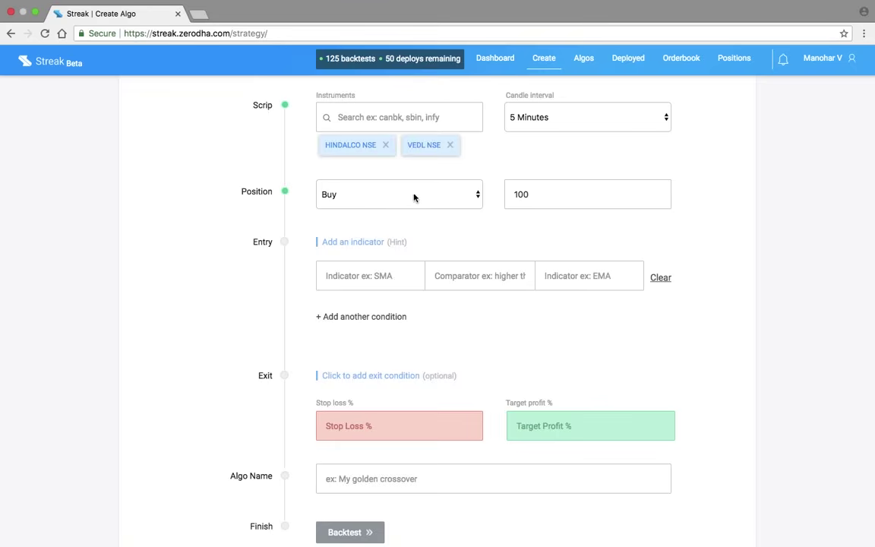
double_click(532, 194)
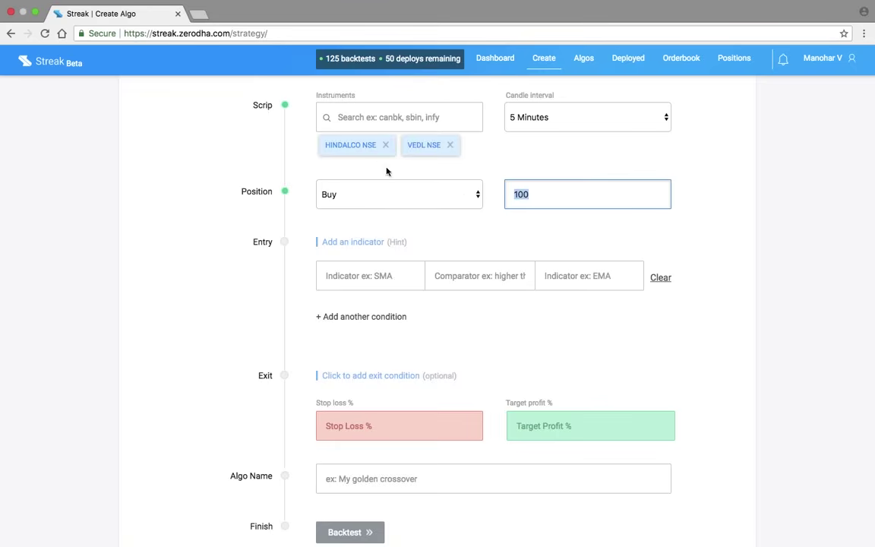
left_click(498, 241)
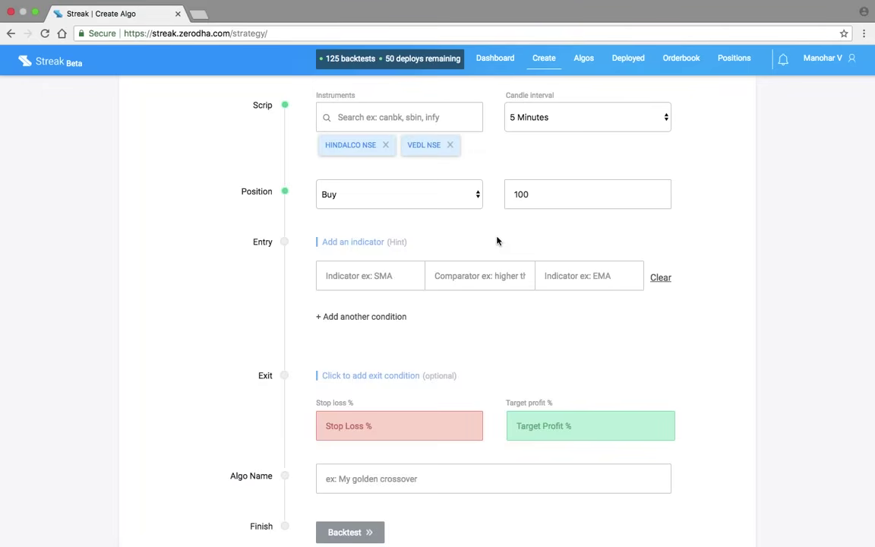
Step: Set the Buy position's quantity to 10
left_click(540, 196)
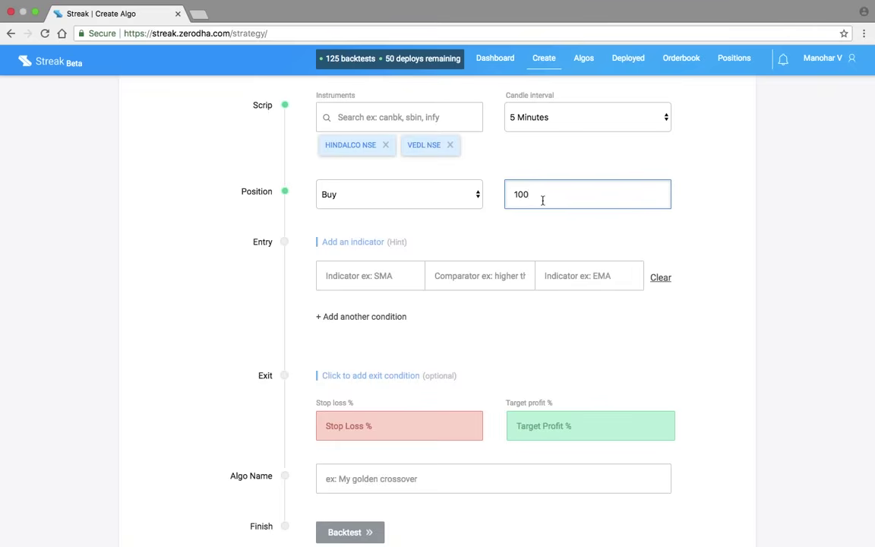
key("BackSpace")
key("BackSpace")
key("BackSpace")
type("10")
left_click(557, 244)
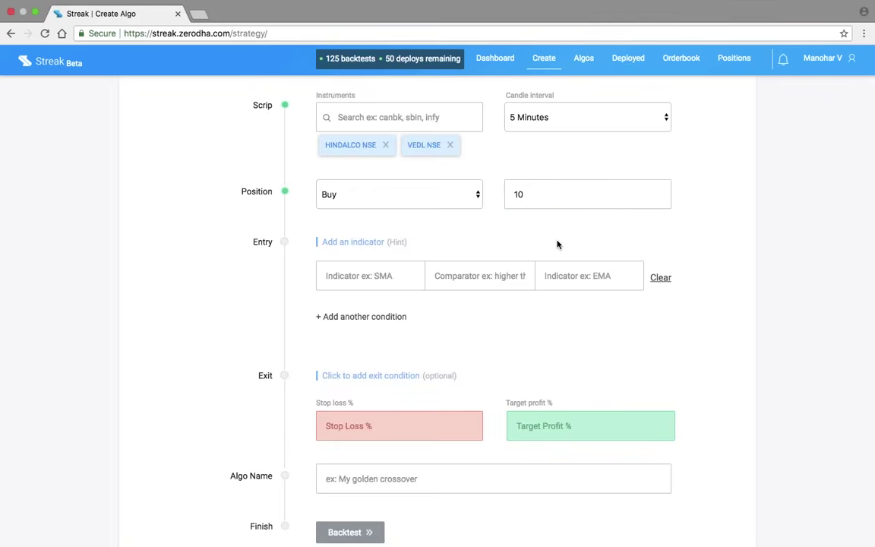
double_click(516, 195)
left_click(510, 237)
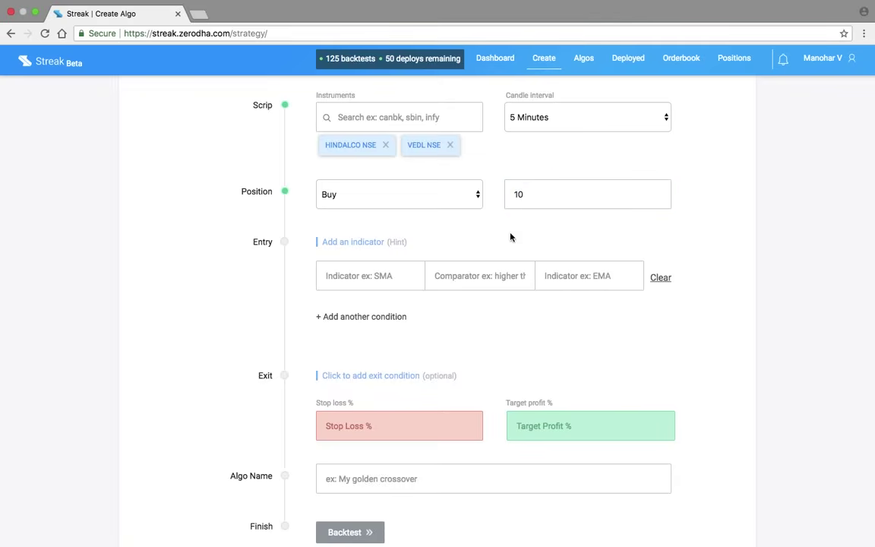
Step: Add MACD as the first indicator of the entry condition, with fast period 12, slow period 26 and signal period 9
left_click(378, 269)
type("MACD")
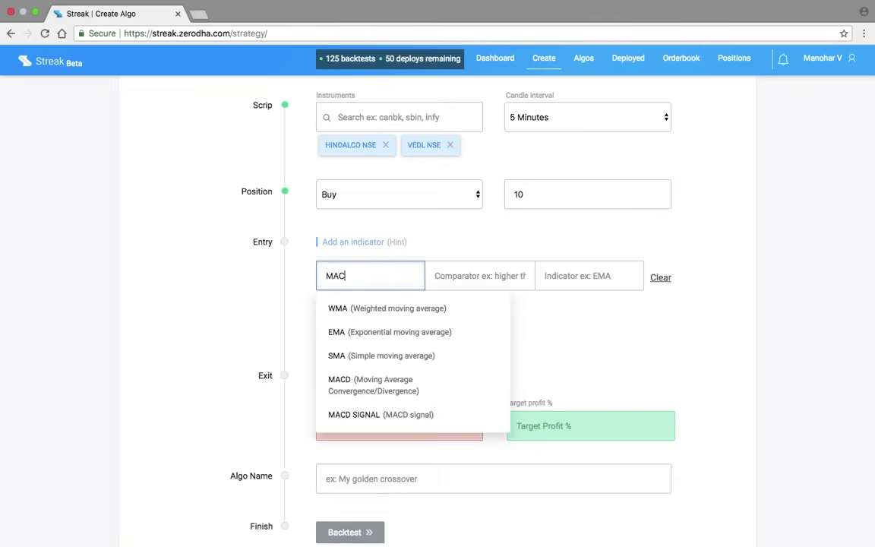
left_click(365, 320)
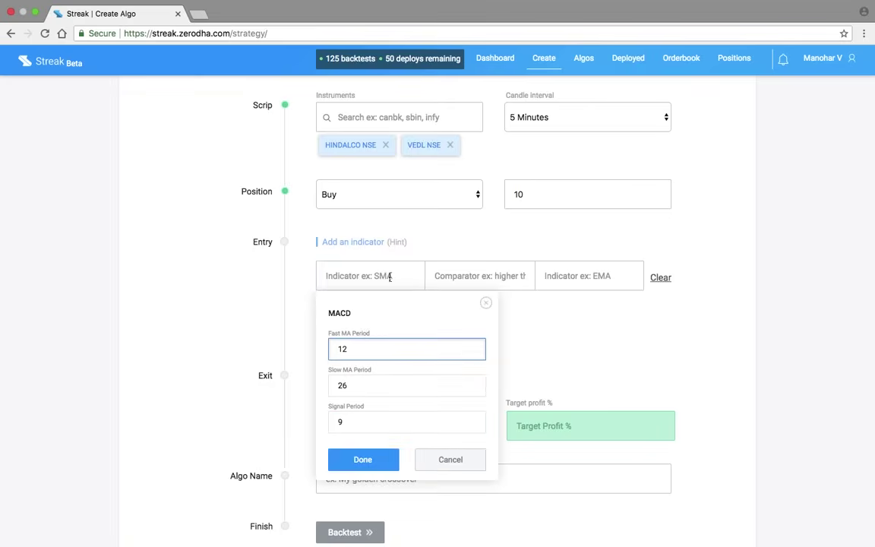
key("Return")
left_click(365, 276)
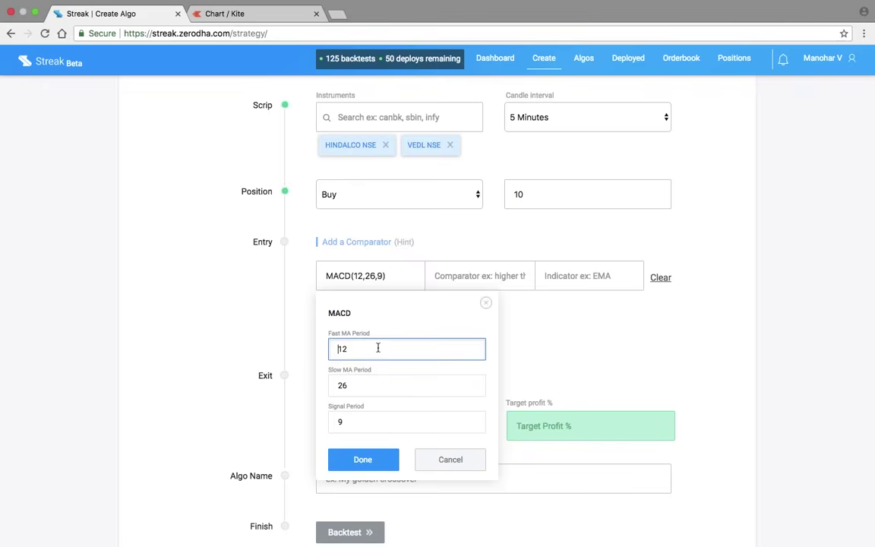
left_click(356, 463)
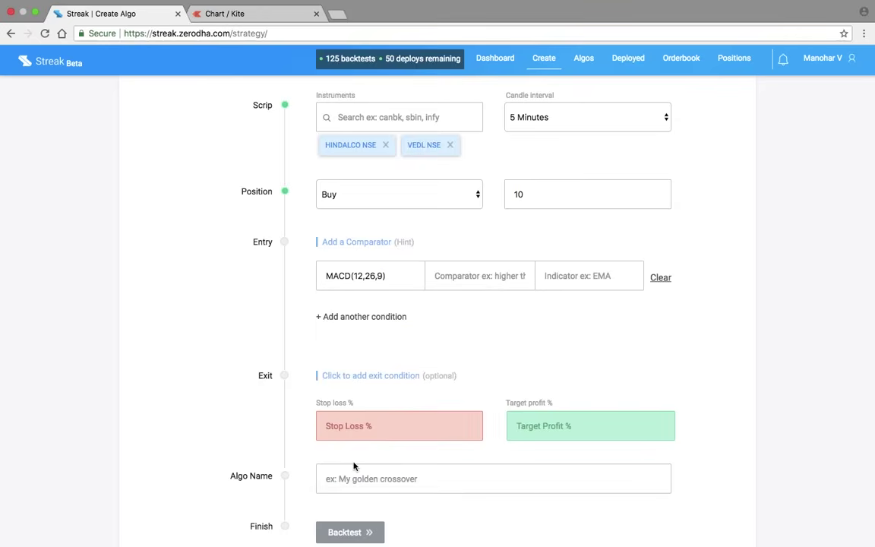
Step: Switch to Kite, open the HINDALCO chart in its own tab, and review the MACD settings and crossovers
left_click(262, 17)
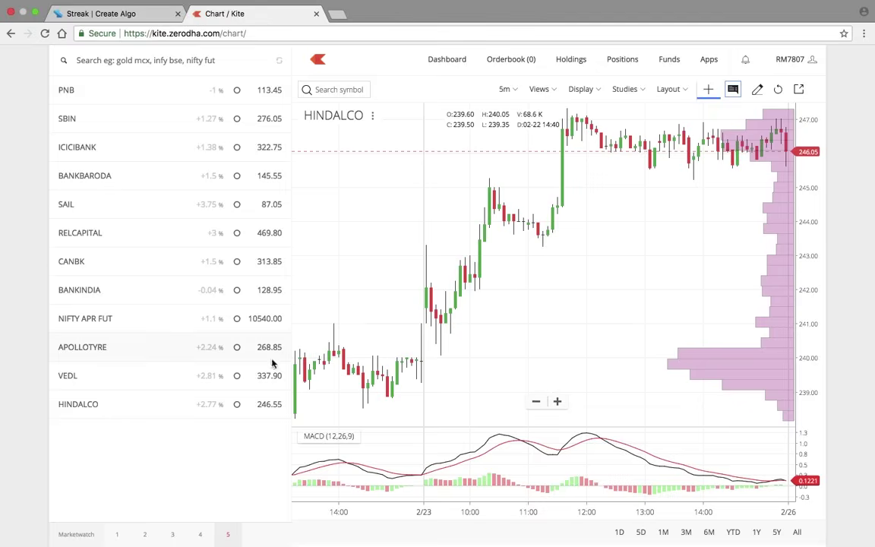
left_click(799, 89)
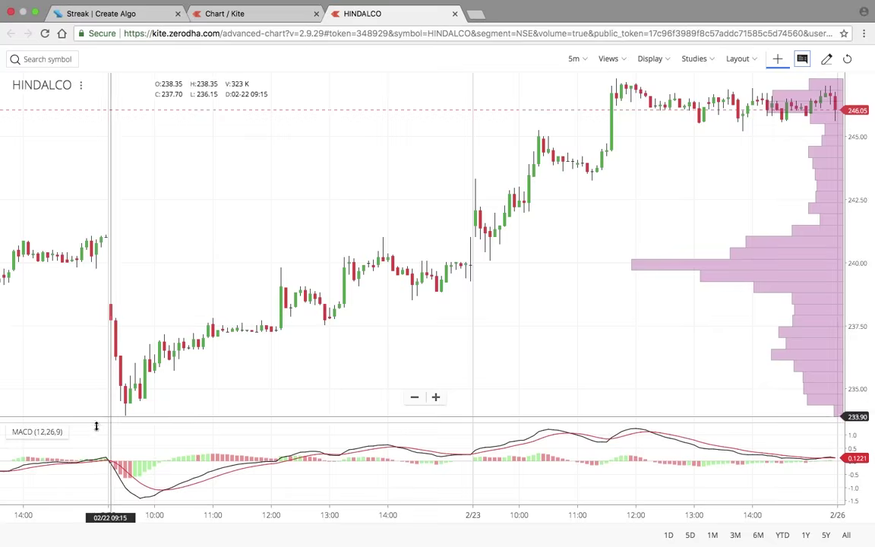
left_click(102, 432)
double_click(452, 211)
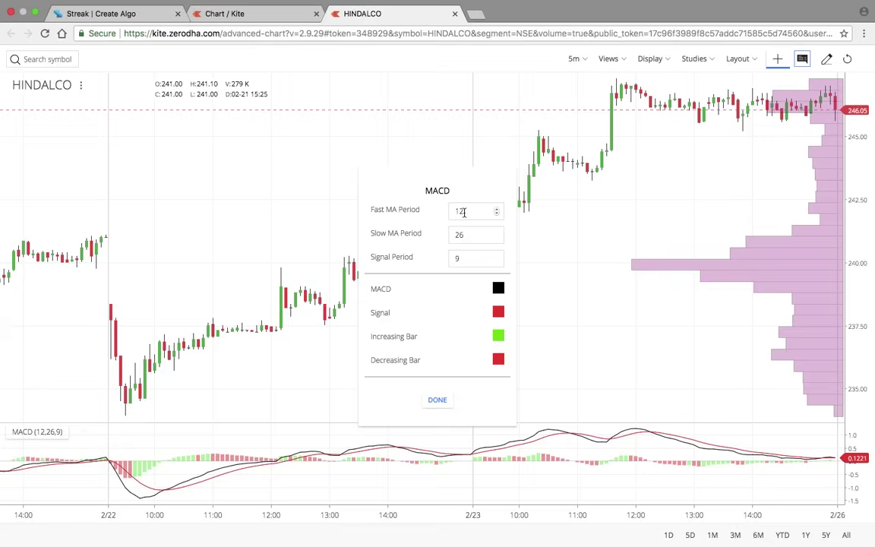
left_click(467, 235)
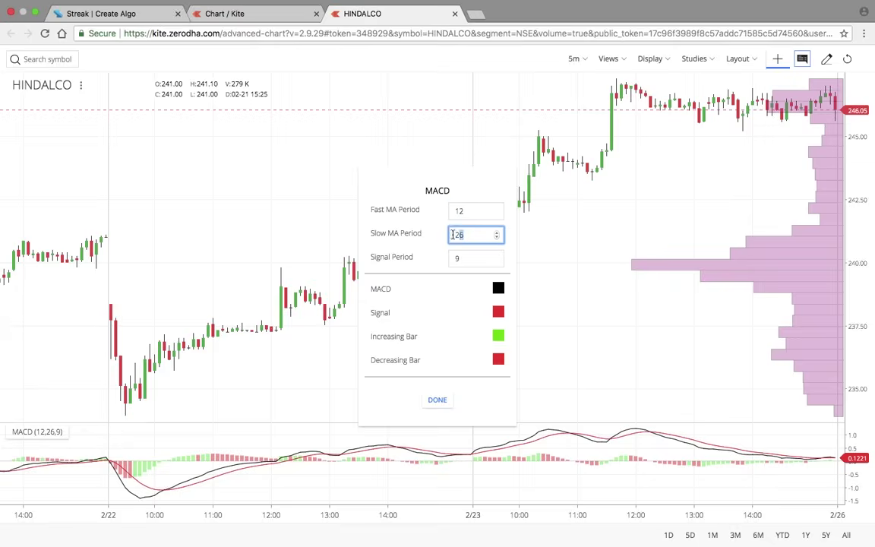
left_click(453, 258)
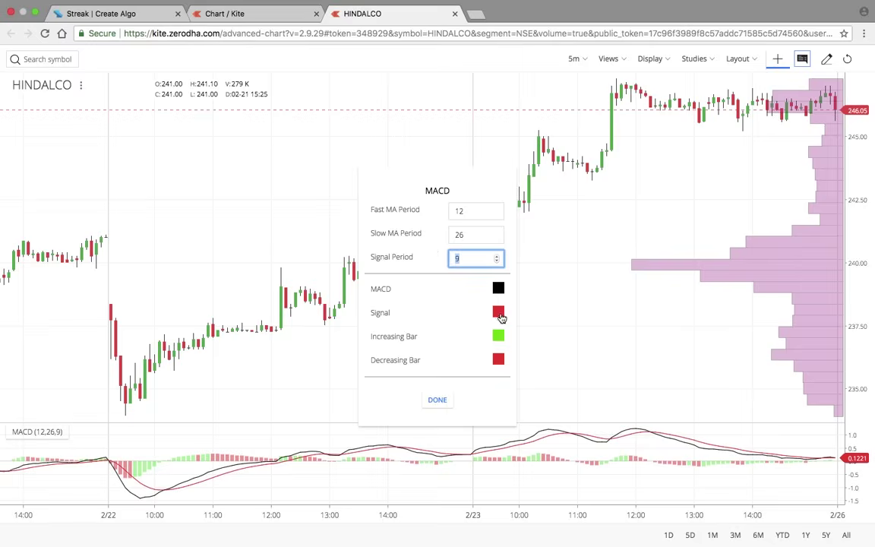
left_click(442, 401)
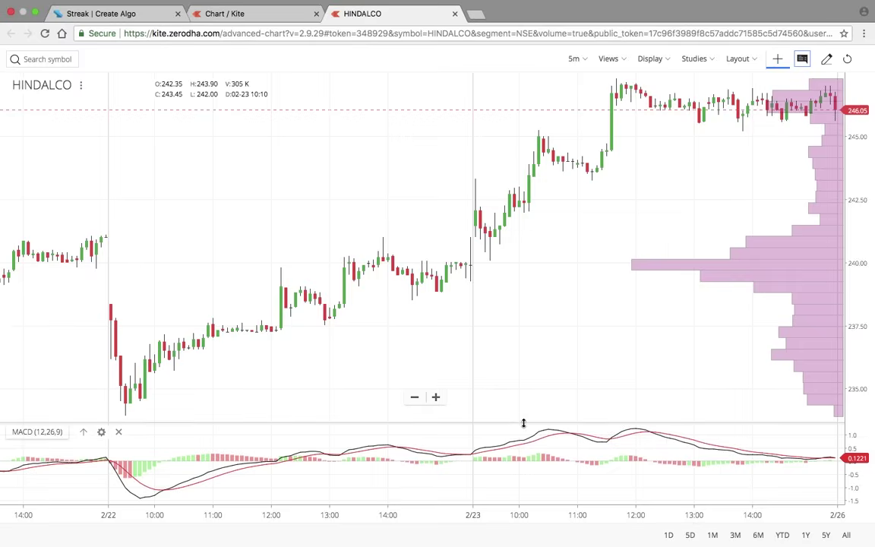
left_click(436, 397)
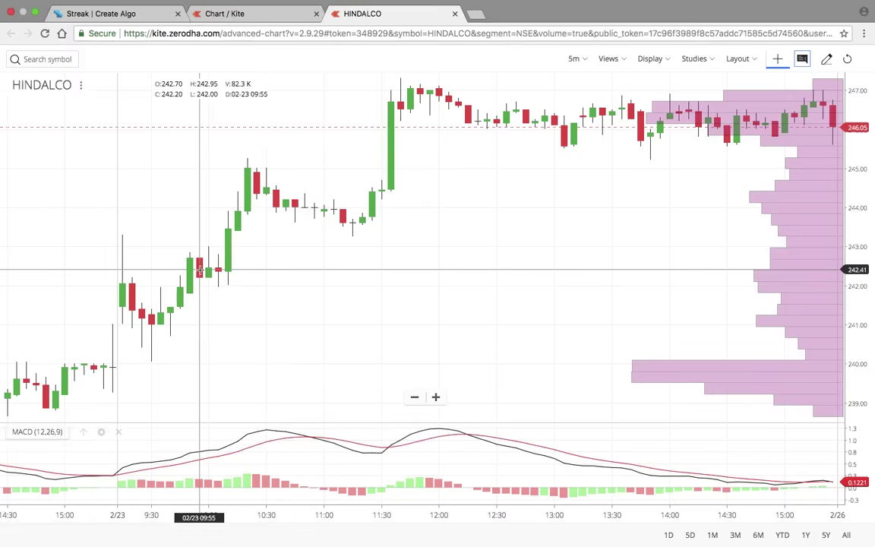
Step: Return to Streak and complete the entry condition with "crosses above" MACD signal, using periods 12, 26 and 9
left_click(139, 19)
left_click(480, 276)
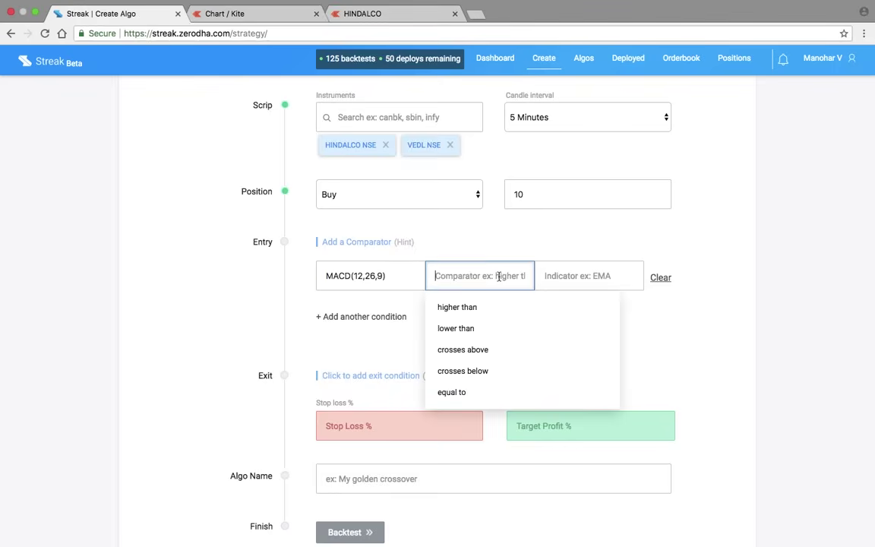
left_click(479, 350)
left_click(566, 278)
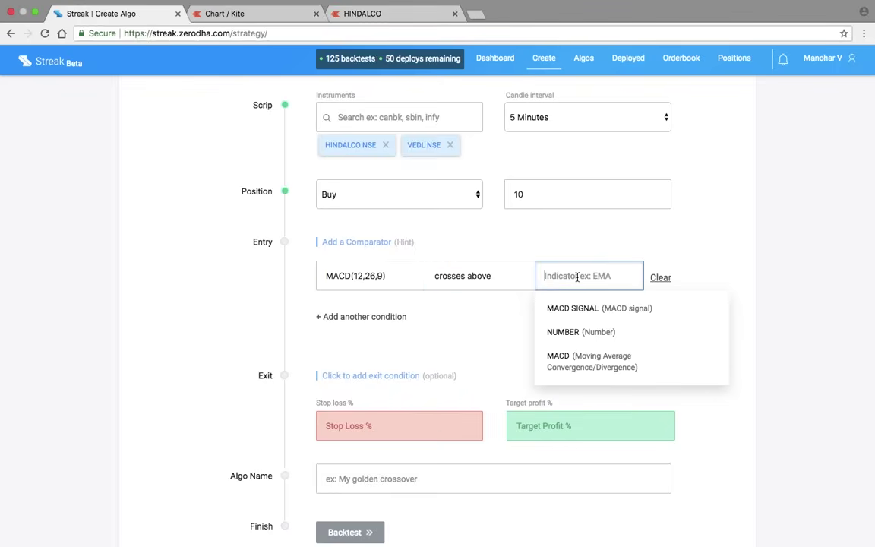
left_click(578, 305)
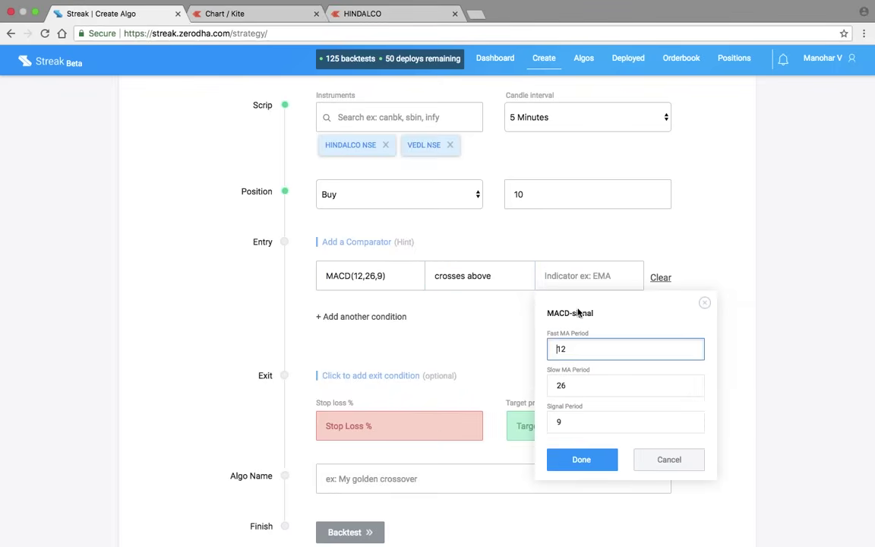
left_click(582, 459)
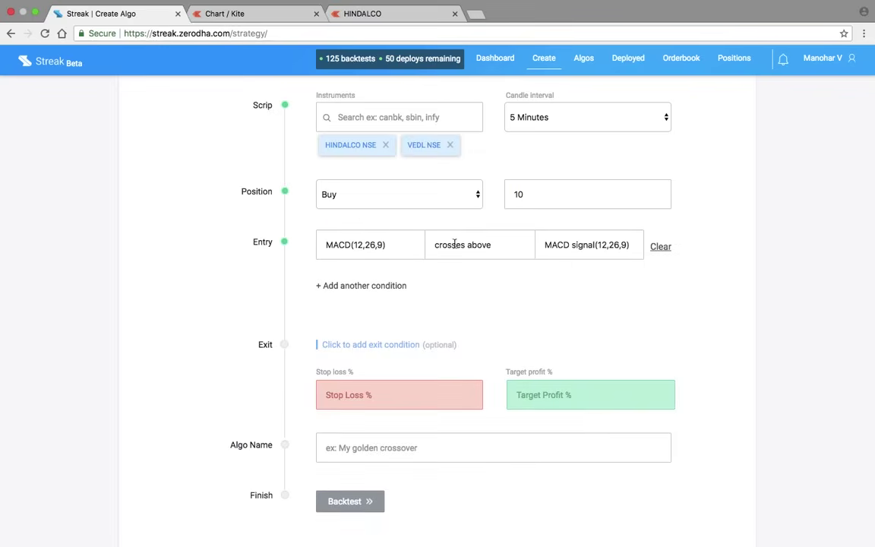
Step: Add an exit condition with MACD signal as its first indicator, using periods 12, 26 and 9
left_click(395, 347)
left_click(361, 378)
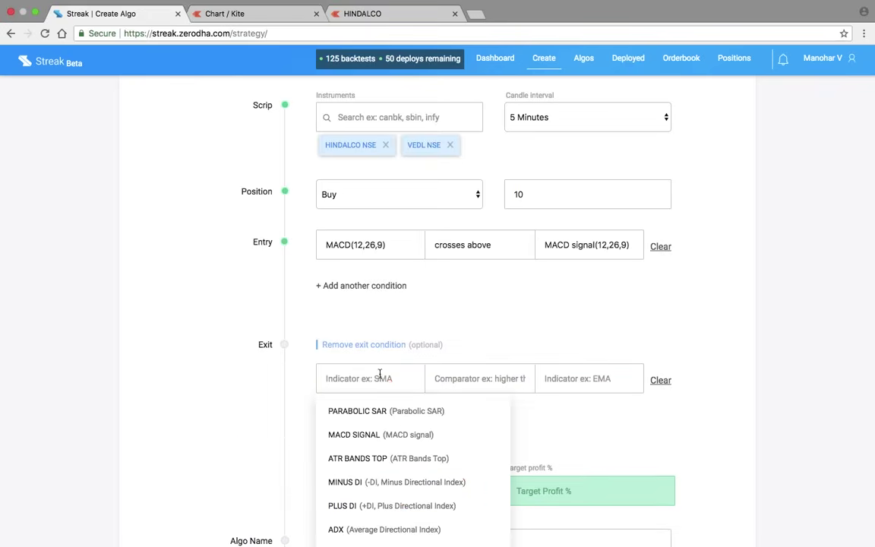
type("macd")
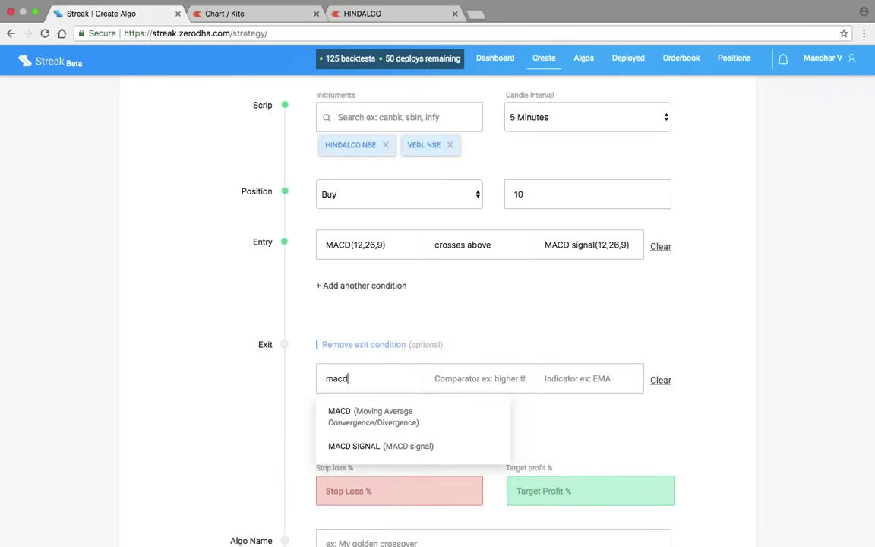
left_click(351, 447)
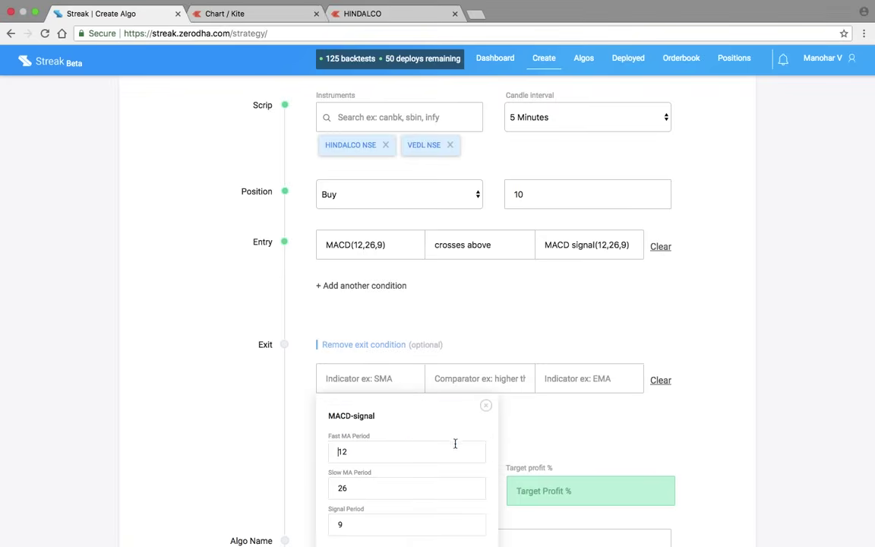
scroll(355, 490, "down", 2)
left_click(358, 495)
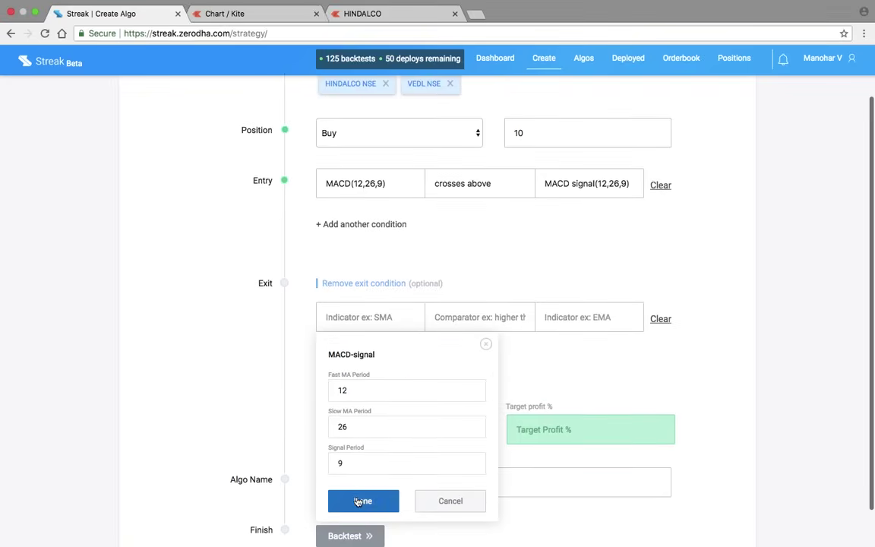
Step: Complete the exit condition with the comparator "crosses above" and MACD with periods 12, 26 and 9
left_click(485, 319)
left_click(477, 390)
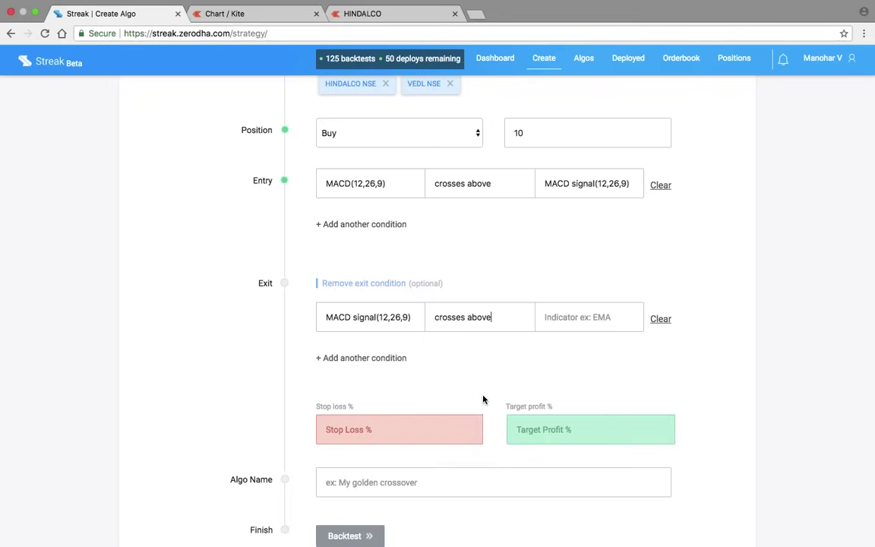
left_click(592, 323)
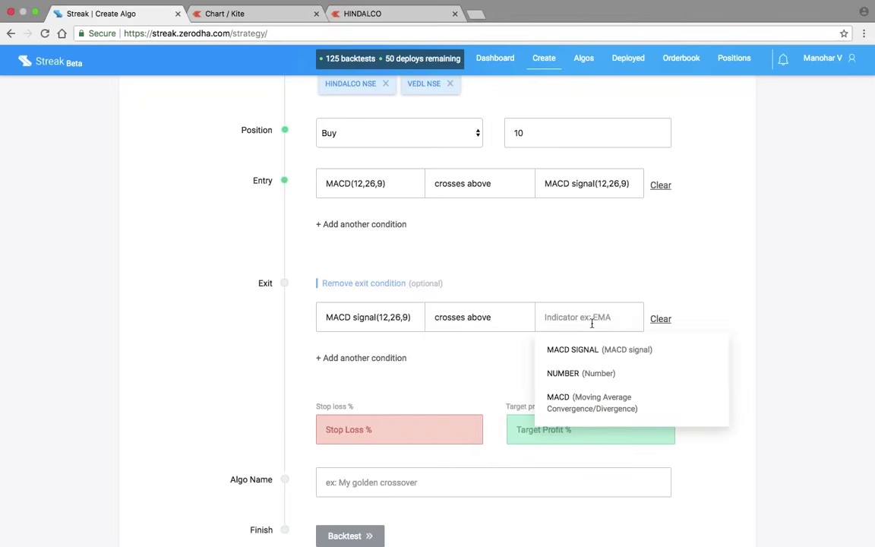
left_click(575, 409)
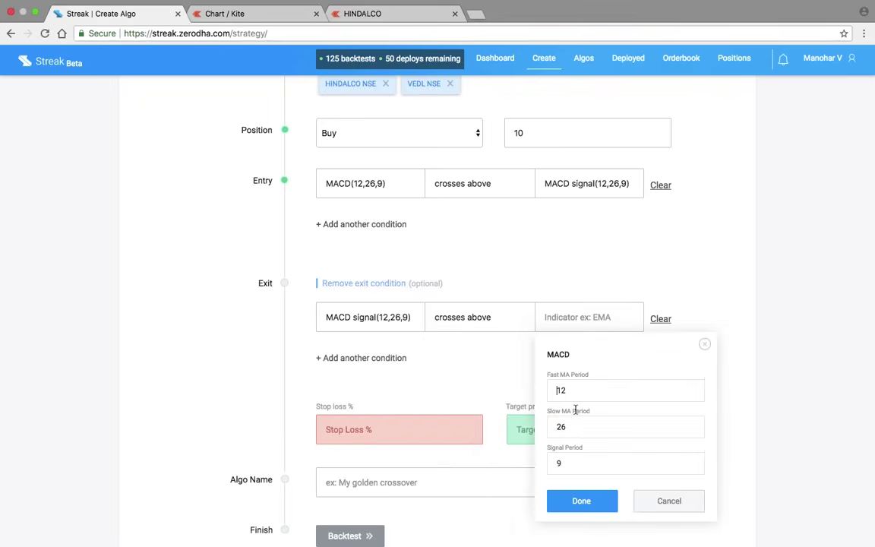
left_click(581, 506)
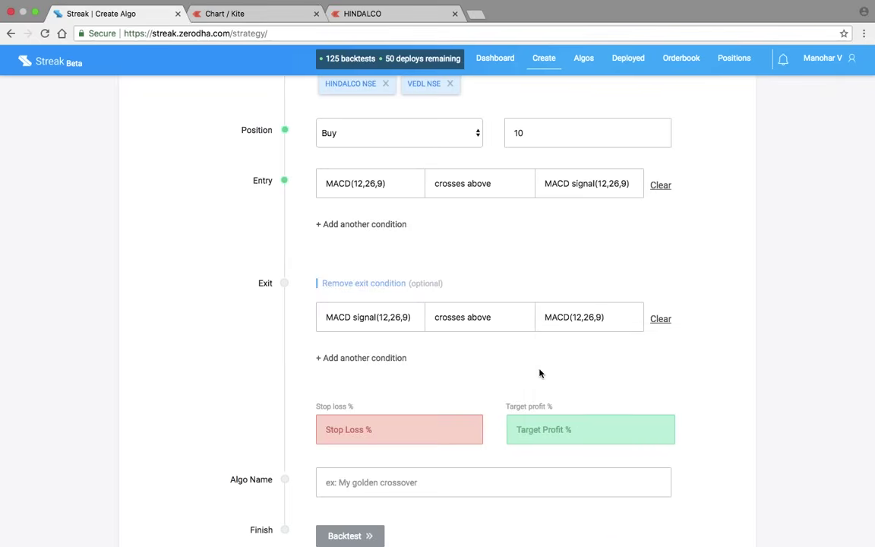
Step: Set the stop loss to 1% and the target profit to 2%
left_click(350, 428)
type("1")
left_click(562, 430)
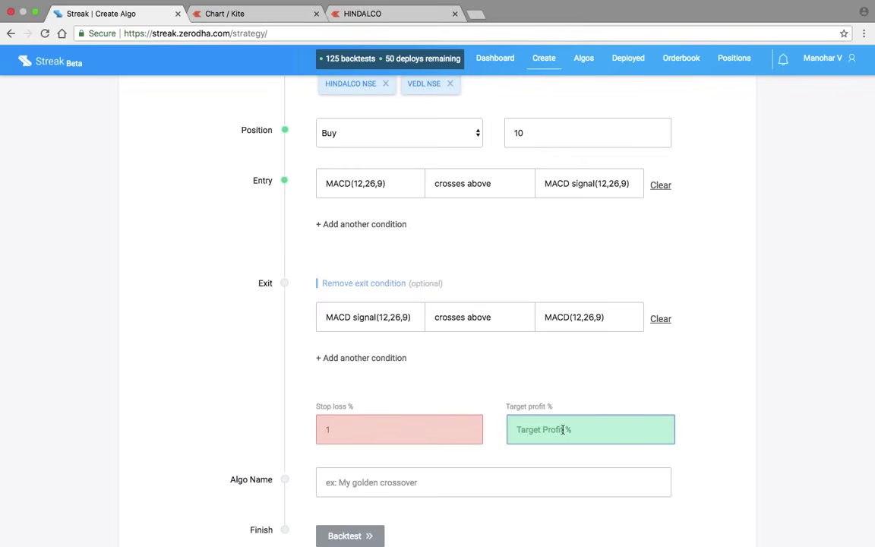
type("2")
Step: Name the algo "MACD / MACD SIGNAL BUY" and run its backtest
left_click(521, 482)
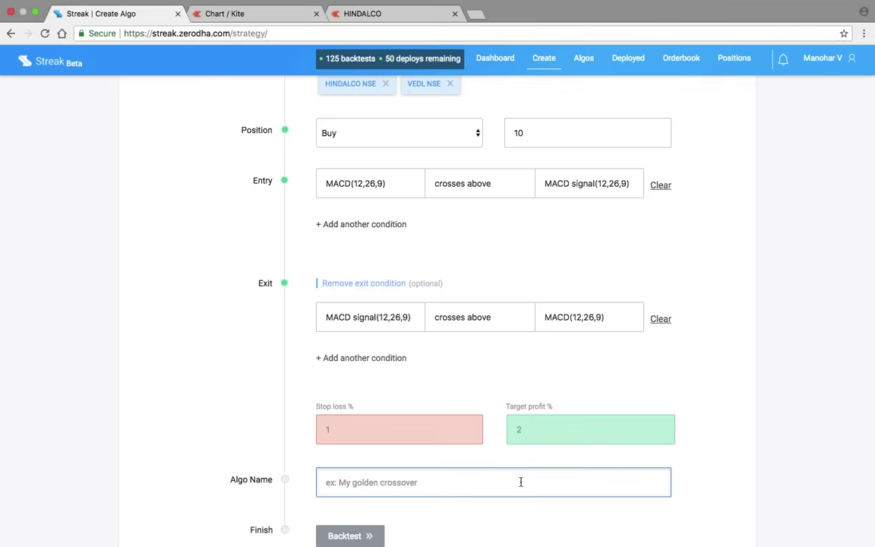
type("MACD")
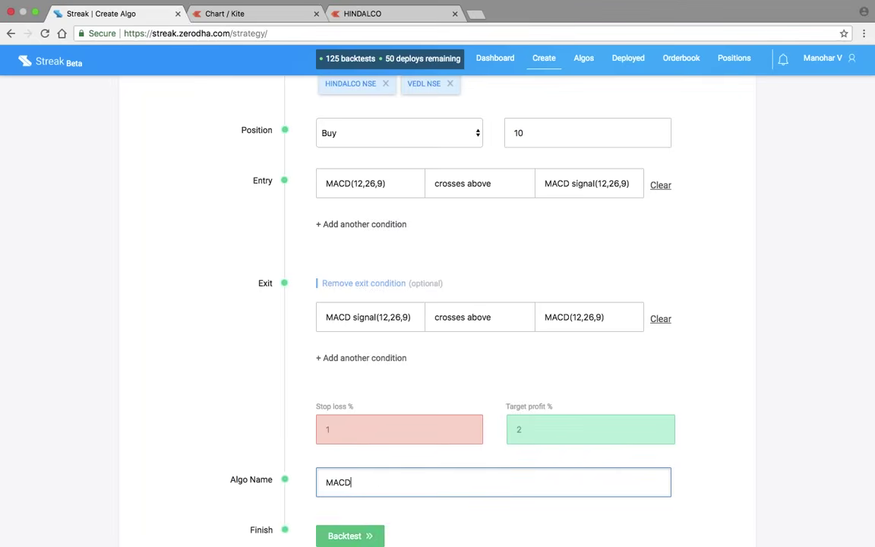
type(" / MACD SIGNAL BUY")
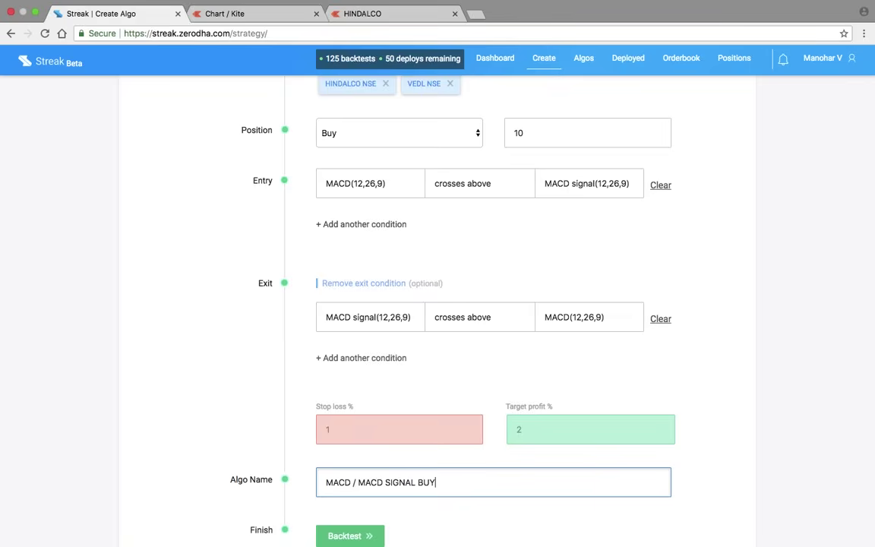
scroll(413, 520, "down", 1)
left_click(371, 493)
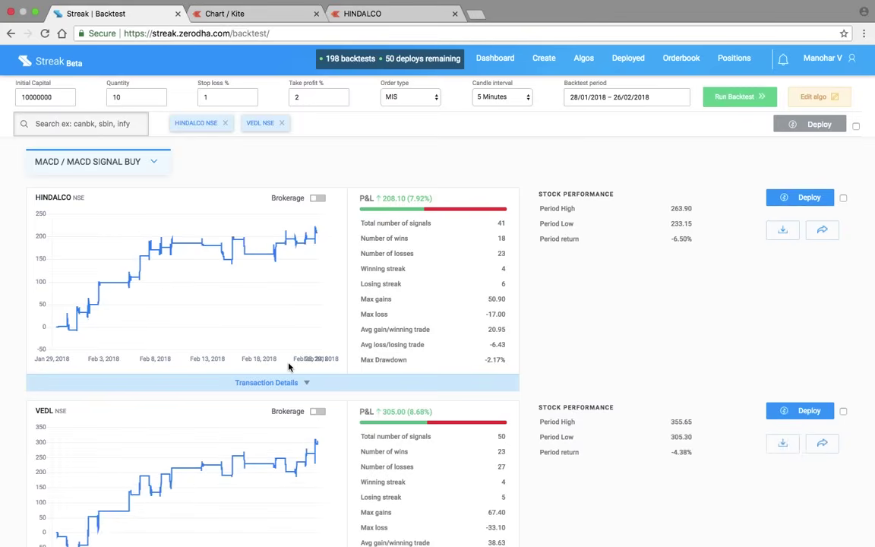
Step: Examine HINDALCO's backtest transaction details, highlighting the first trade's trigger date, and collapse the list
scroll(289, 367, "down", 2)
left_click(289, 383)
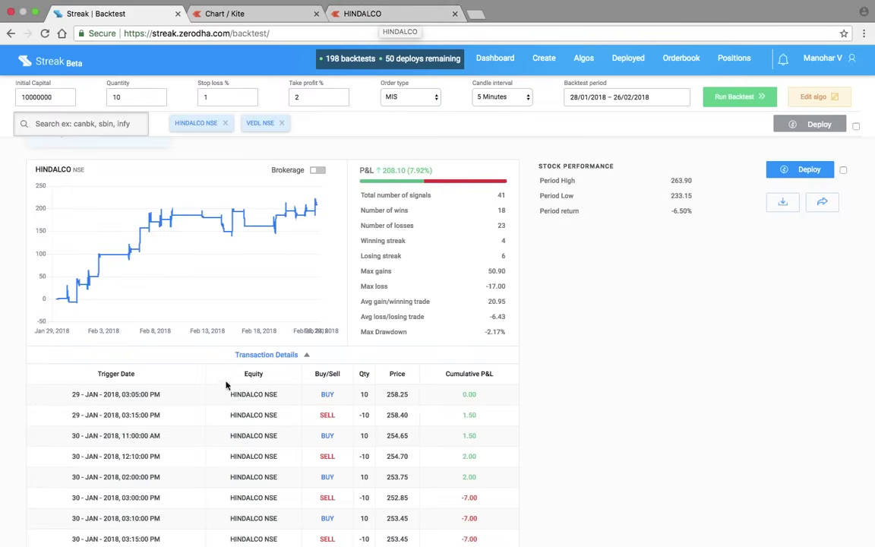
left_click_drag(71, 394, 155, 395)
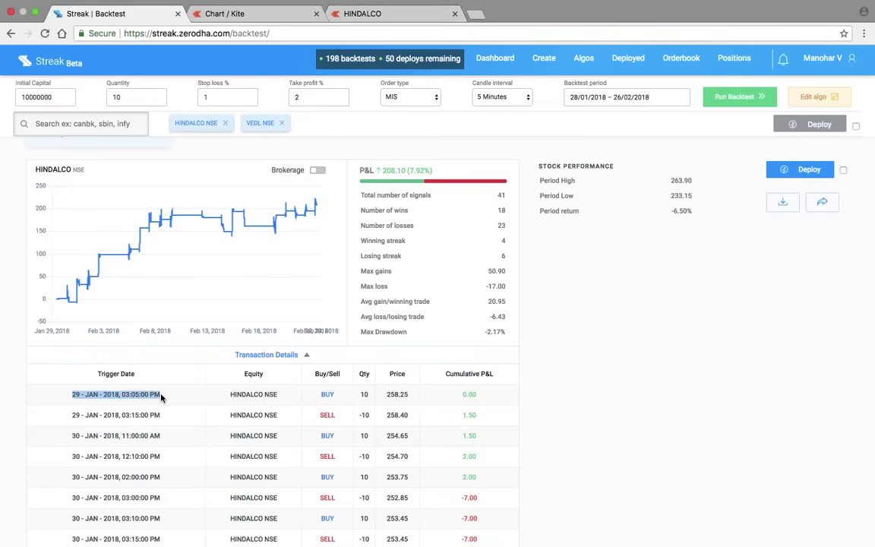
left_click(211, 332)
scroll(212, 332, "down", 1)
scroll(211, 332, "up", 2)
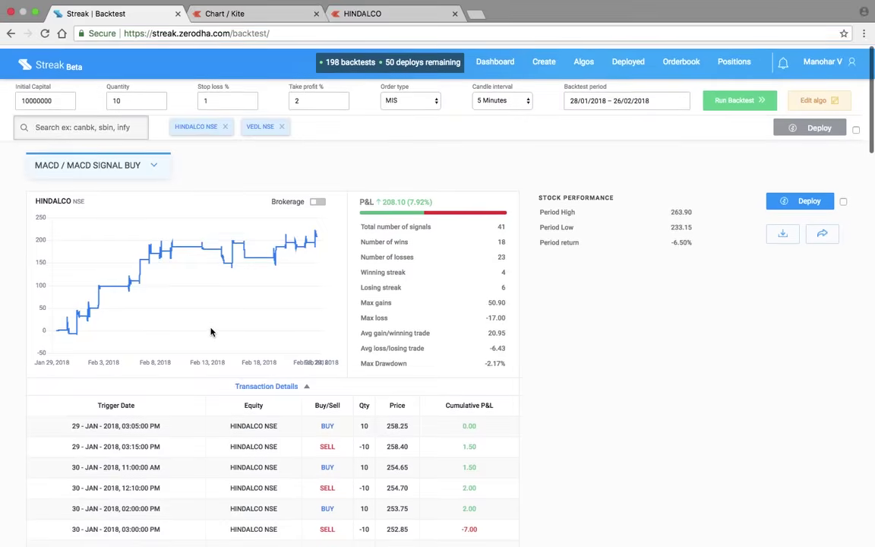
left_click(245, 381)
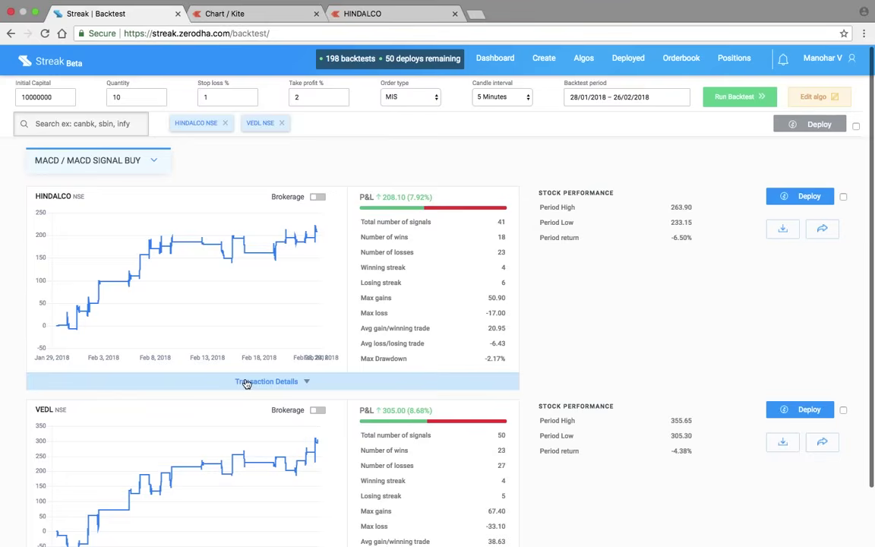
Step: Expand HINDALCO's transaction details again and highlight the trigger date of the first buy transaction
left_click(246, 382)
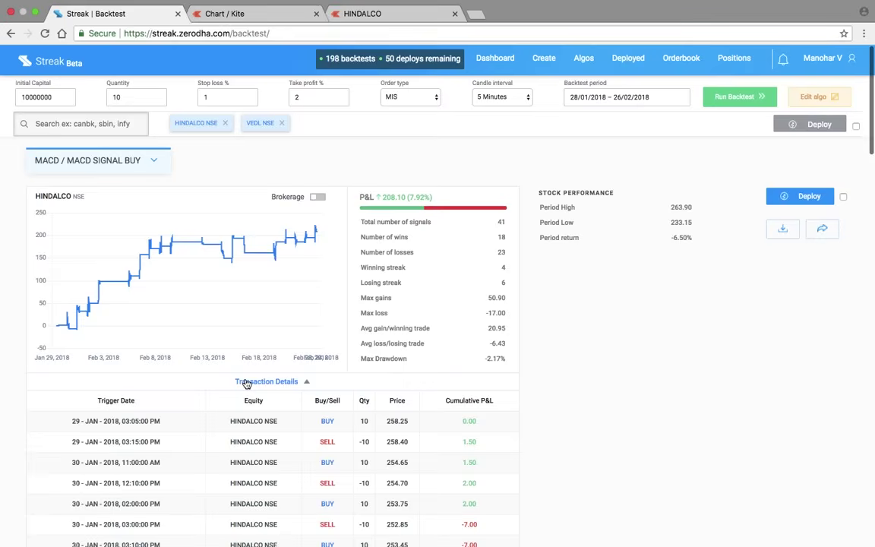
scroll(246, 384, "down", 1)
scroll(246, 384, "down", 2)
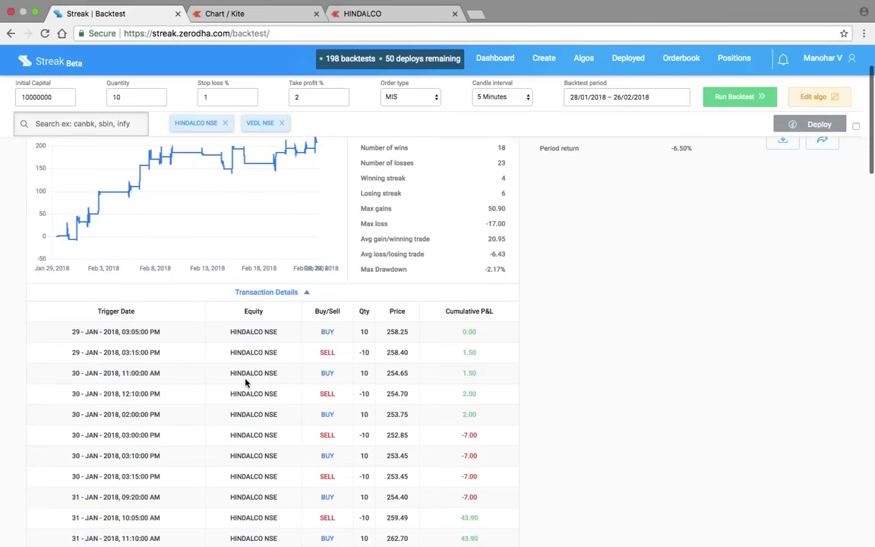
scroll(246, 382, "down", 2)
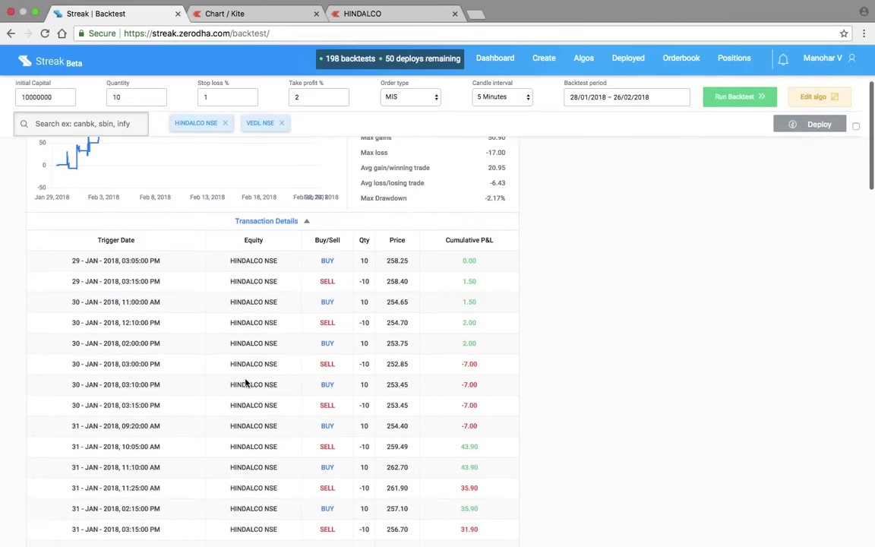
triple_click(72, 269)
Step: Check the 29 January buy signal against the MACD crossover on Kite's HINDALCO chart and return to the Streak backtest
left_click(379, 16)
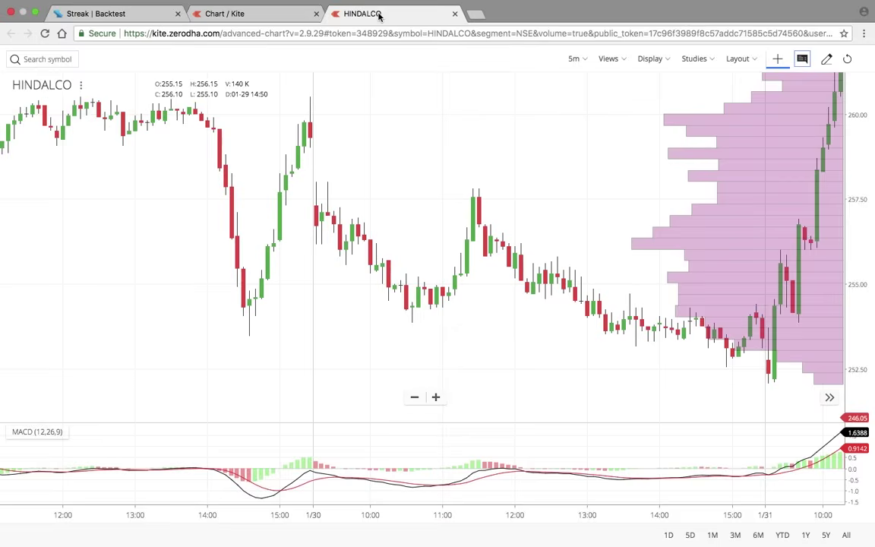
scroll(605, 299, "up", 5)
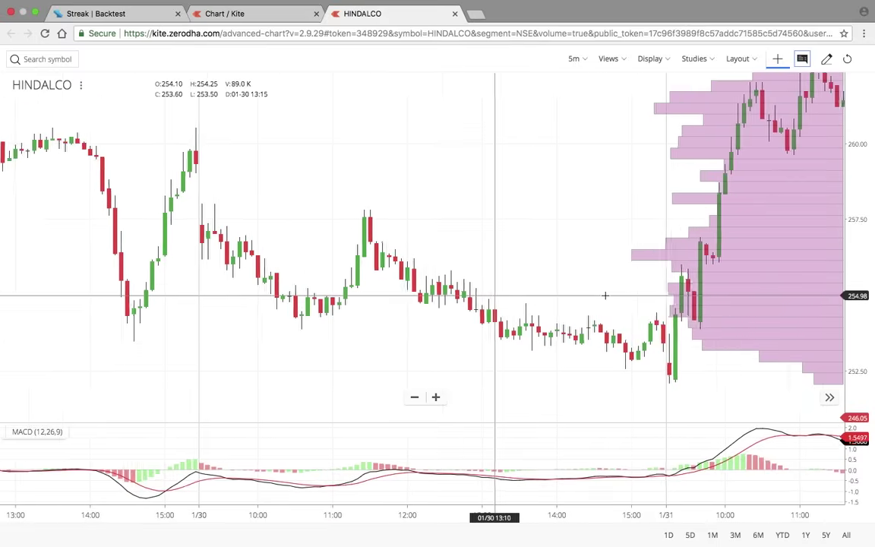
scroll(605, 298, "down", 3)
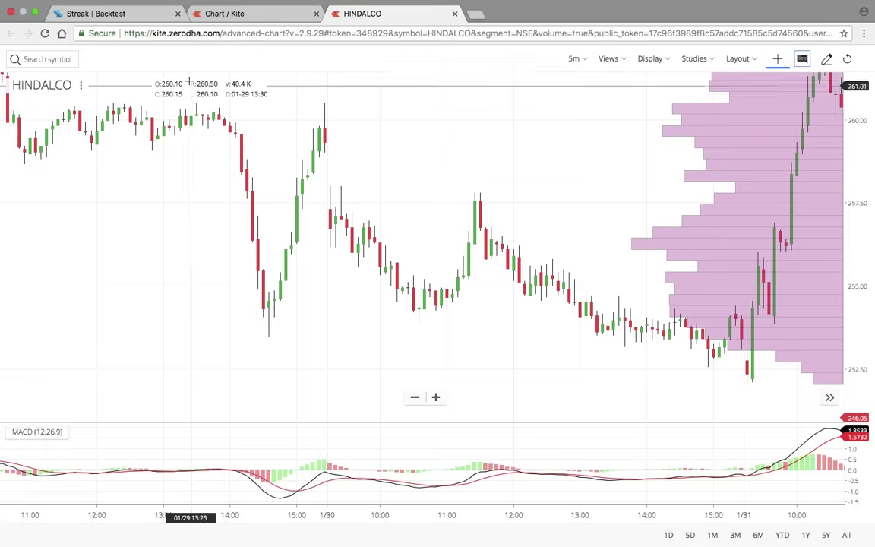
left_click(152, 16)
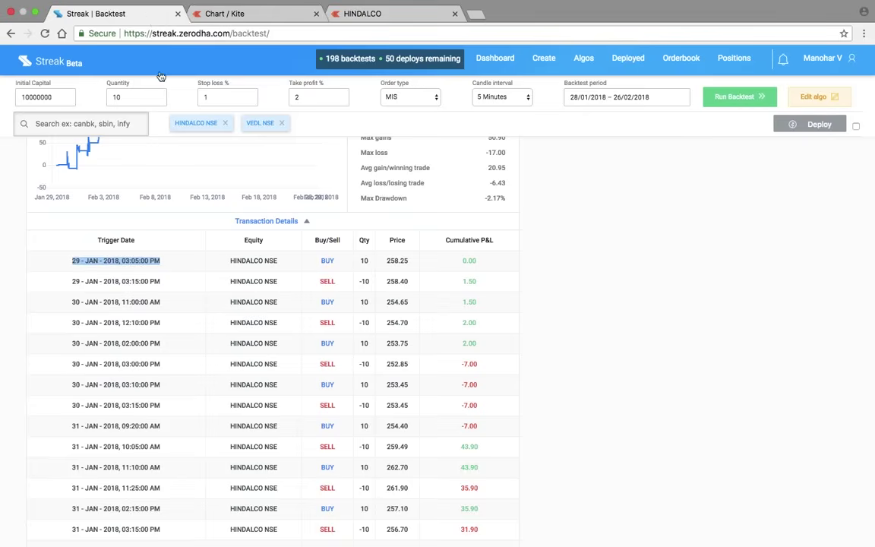
Step: Highlight the prices of HINDALCO's first buy and sell transactions and the sell's trigger date in the backtest details
left_click(407, 260)
left_click_drag(408, 261, 384, 262)
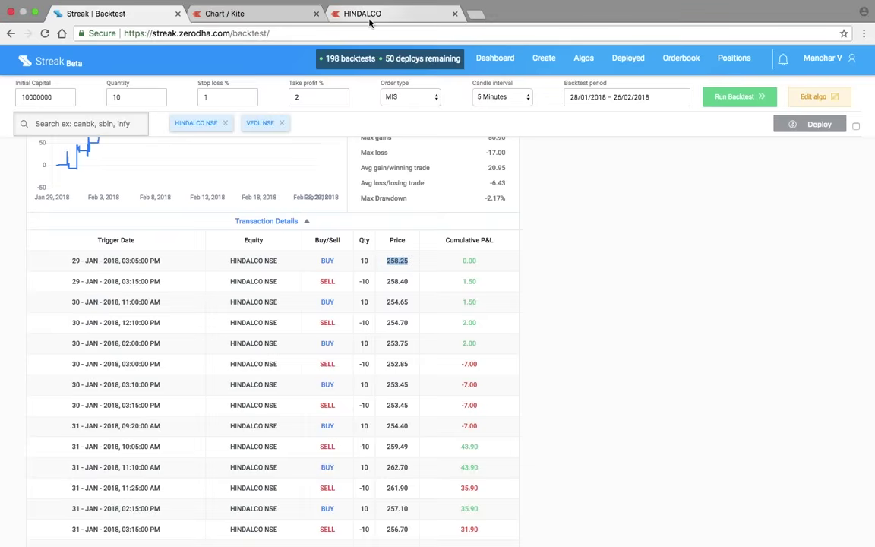
left_click_drag(85, 283, 168, 284)
left_click(168, 284)
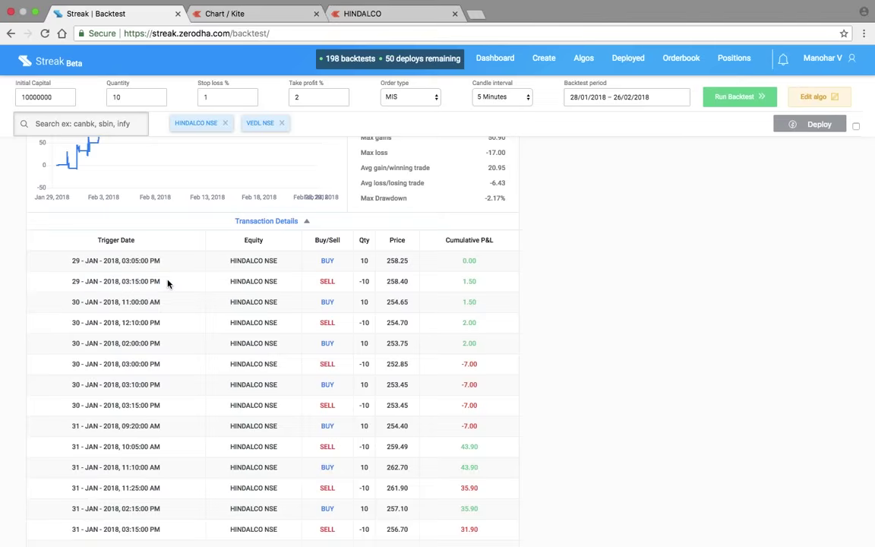
left_click_drag(408, 282, 387, 282)
Step: Check the 30 January buy and sell signals against the MACD crossovers on Kite's HINDALCO chart and return to the Streak backtest
left_click(372, 15)
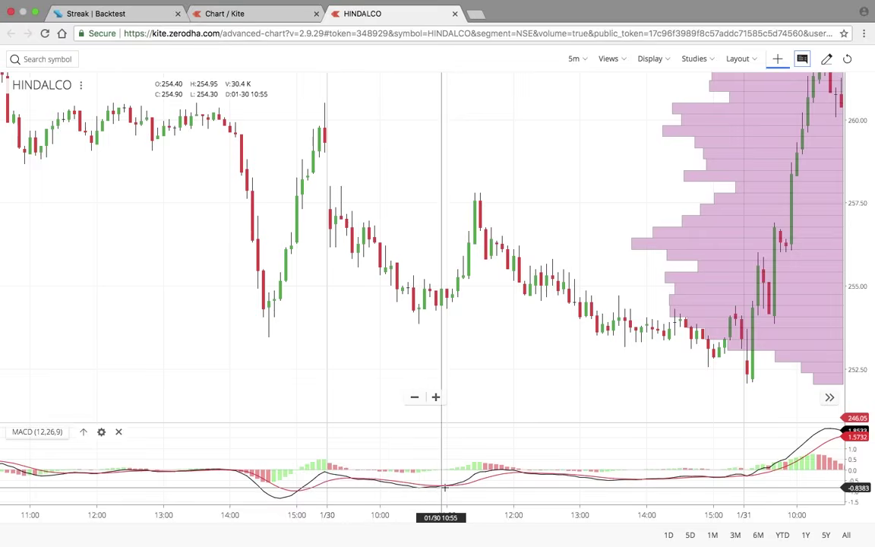
left_click(436, 397)
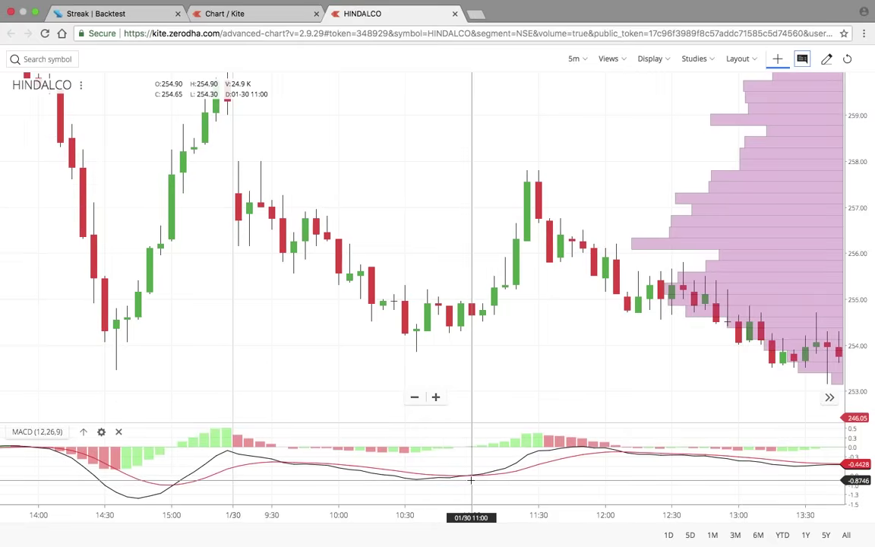
key("ctrl+Tab")
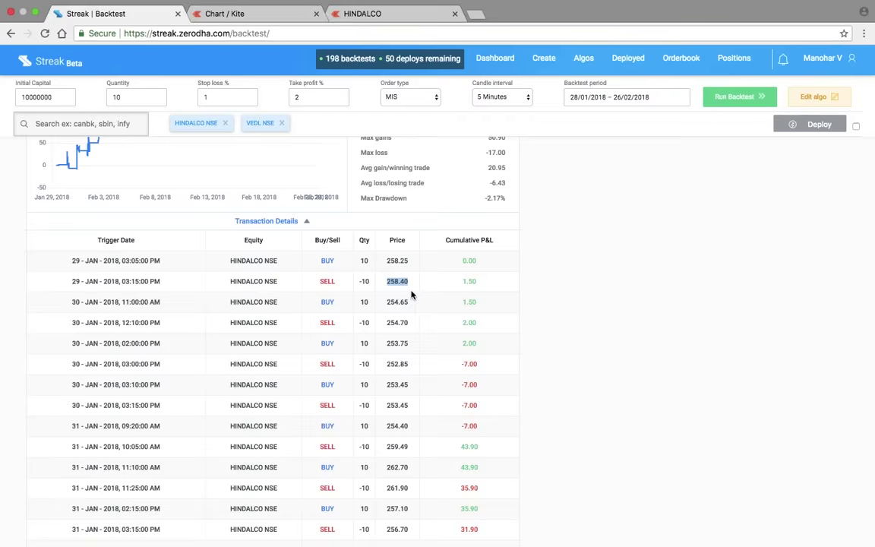
key("ctrl+shift+Tab")
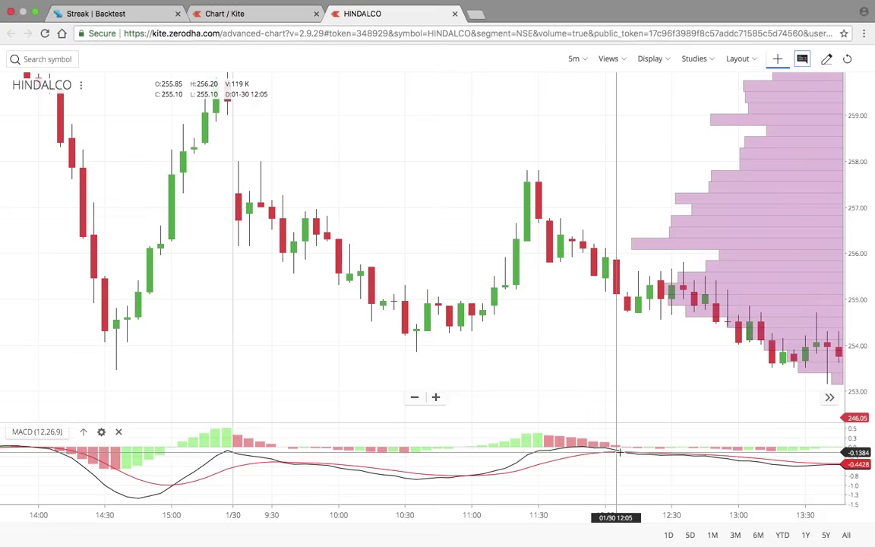
left_click(436, 398)
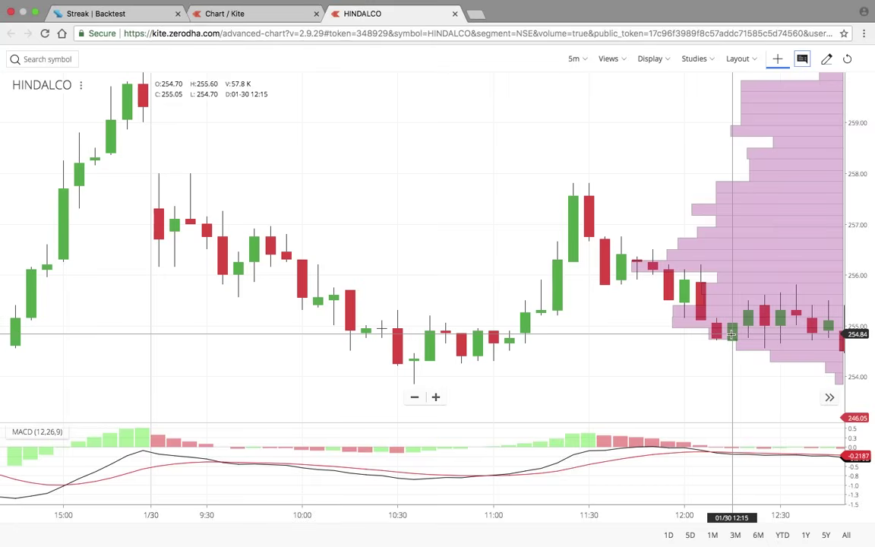
left_click(146, 15)
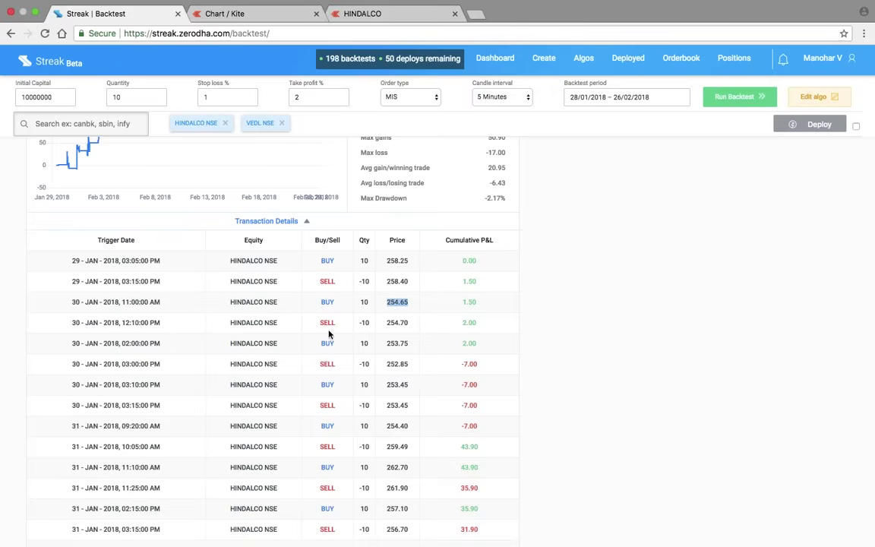
Step: Open the backtest results of "MACD / MACD SIGNAL BUY" from the list of algos
key("super+bracketleft")
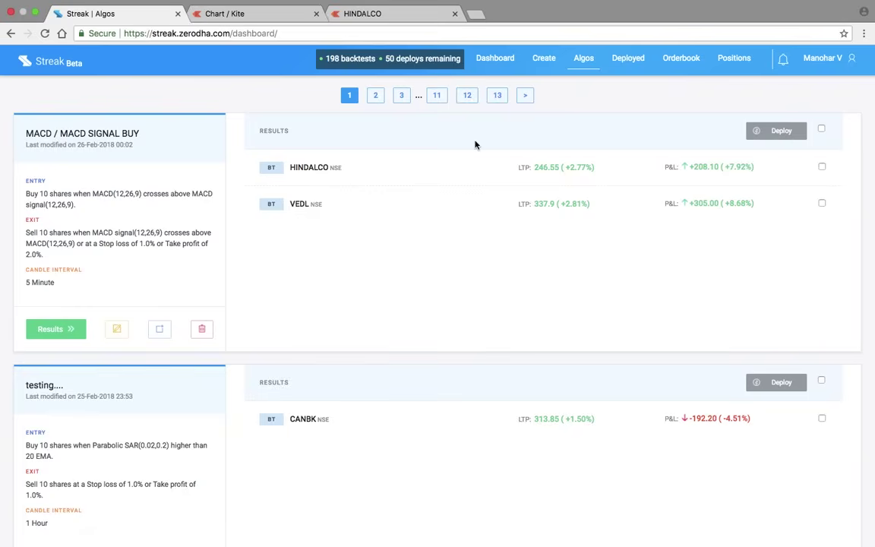
left_click(582, 62)
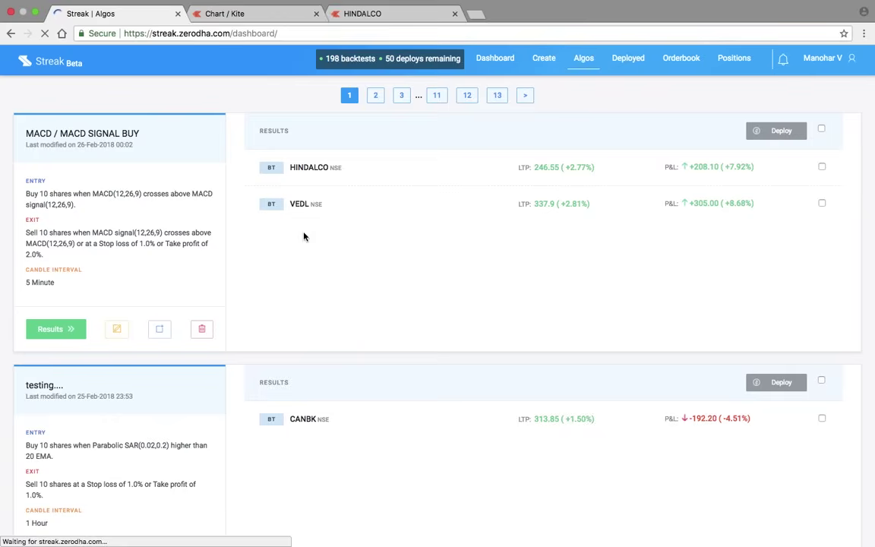
left_click(76, 328)
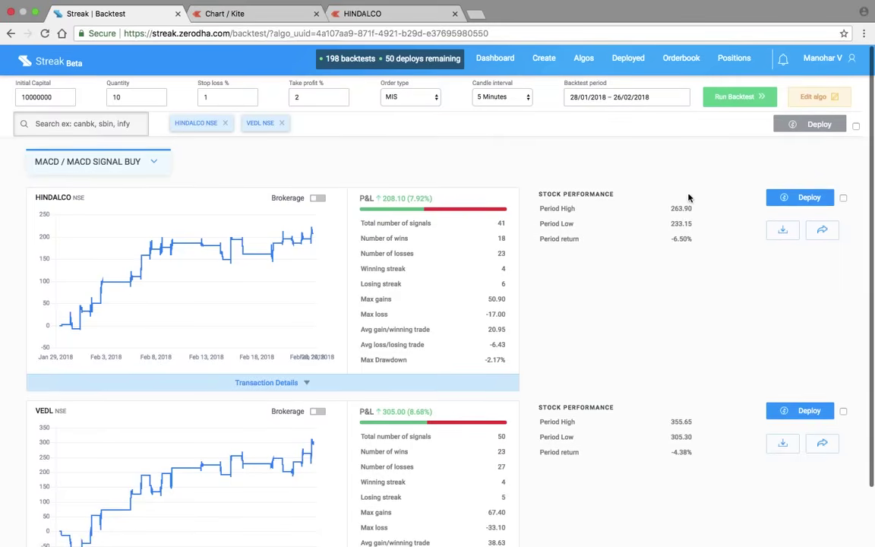
Step: Select both HINDALCO and VEDL and deploy the algo live for Intraday (MIS)
left_click(856, 126)
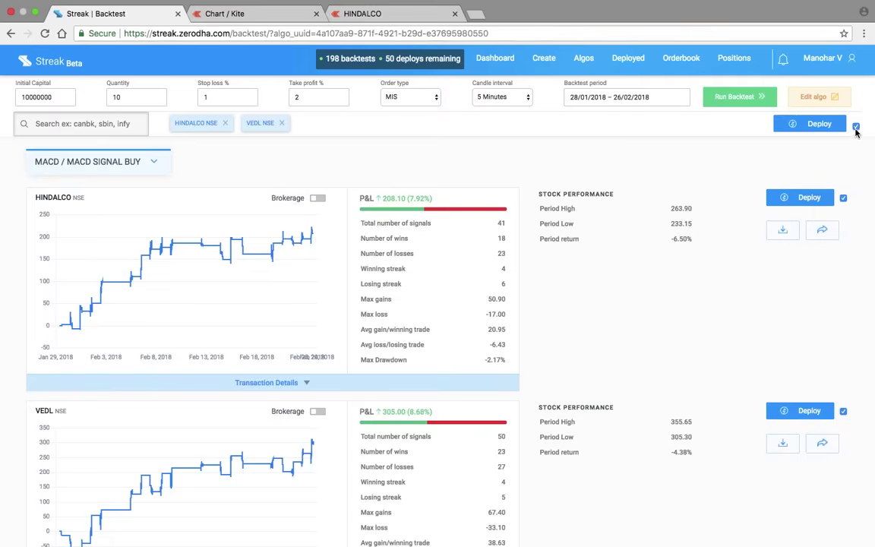
left_click(857, 127)
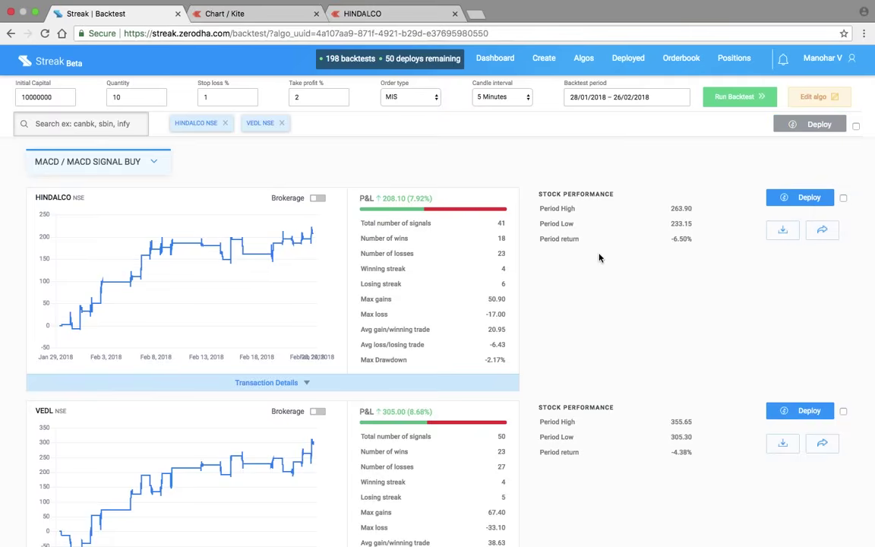
left_click(856, 128)
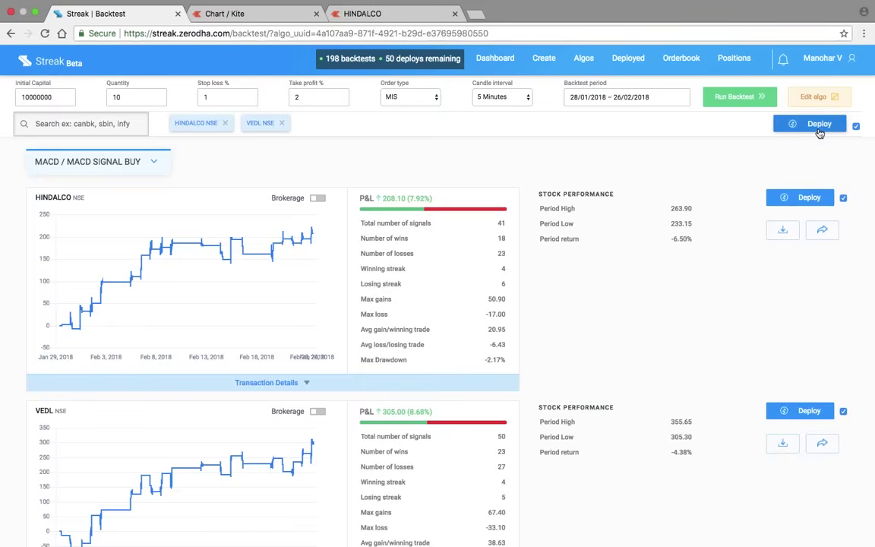
left_click(819, 126)
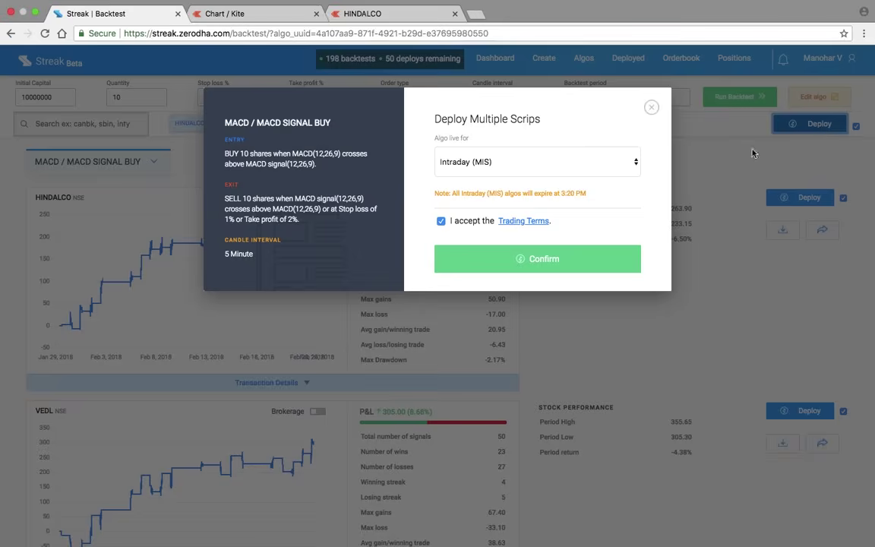
left_click(547, 265)
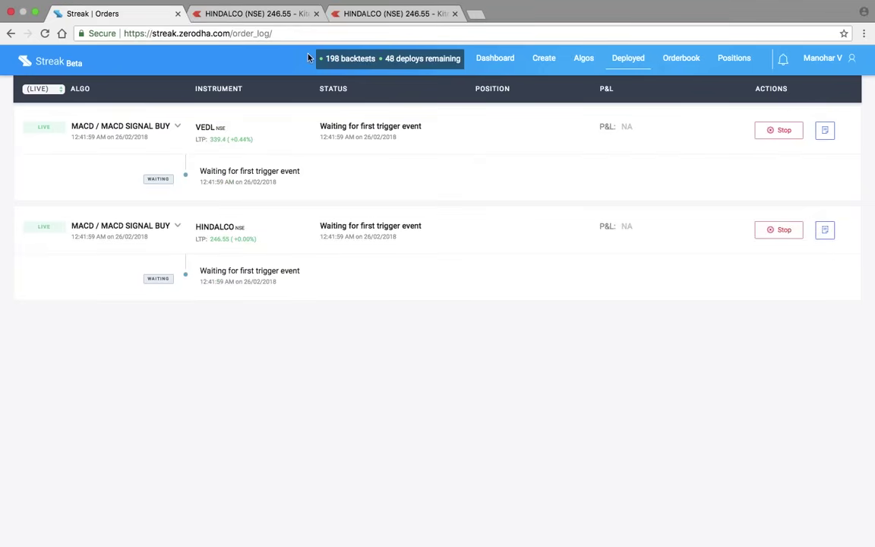
Step: Inspect the latest candles and MACD on Kite's HINDALCO chart, and collapse PNB's market depth in the watchlist
left_click(391, 13)
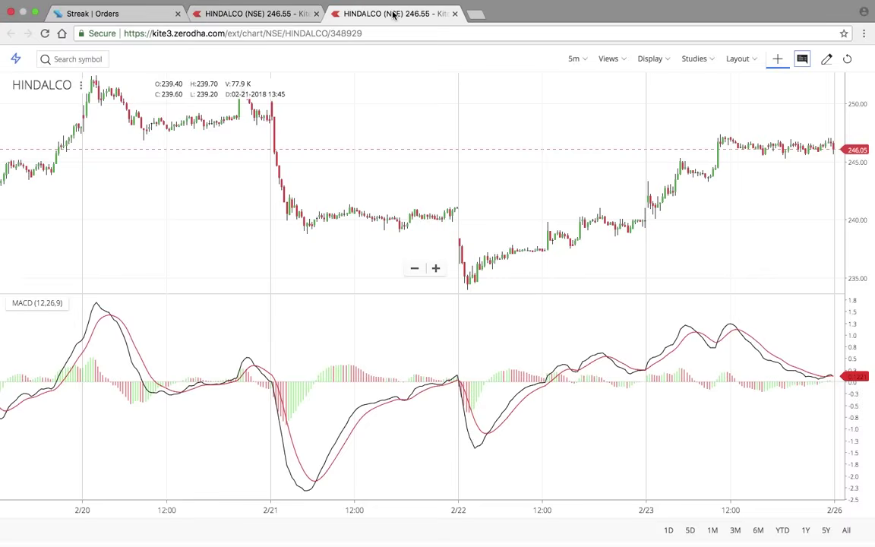
scroll(374, 192, "up", 5)
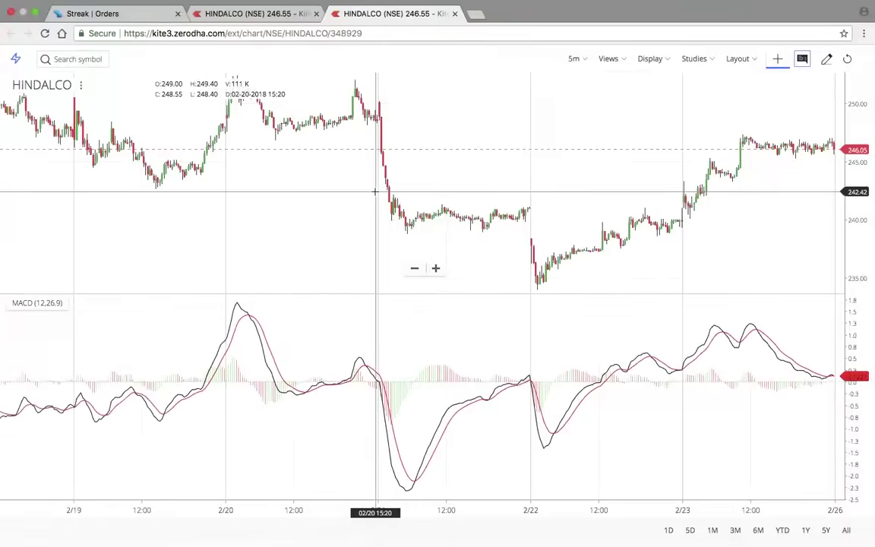
scroll(375, 193, "up", 5)
left_click_drag(762, 181, 528, 178)
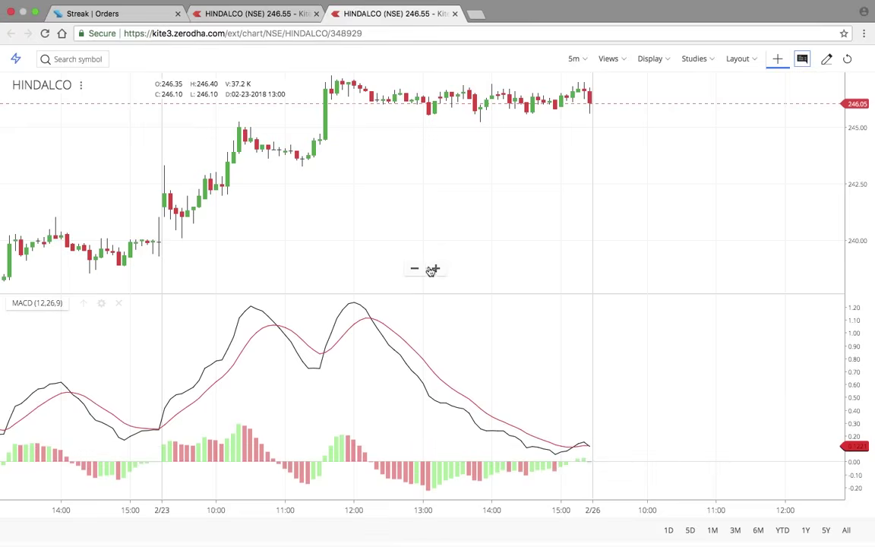
left_click(234, 13)
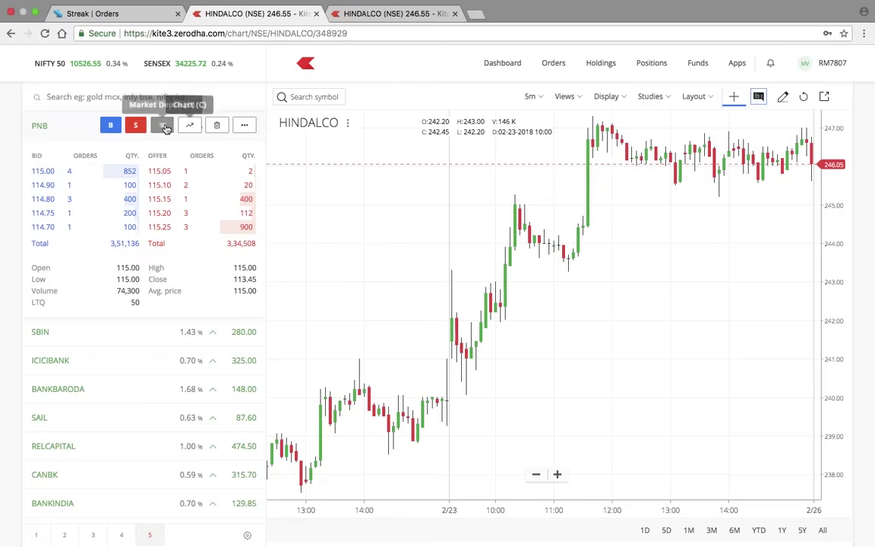
left_click(162, 125)
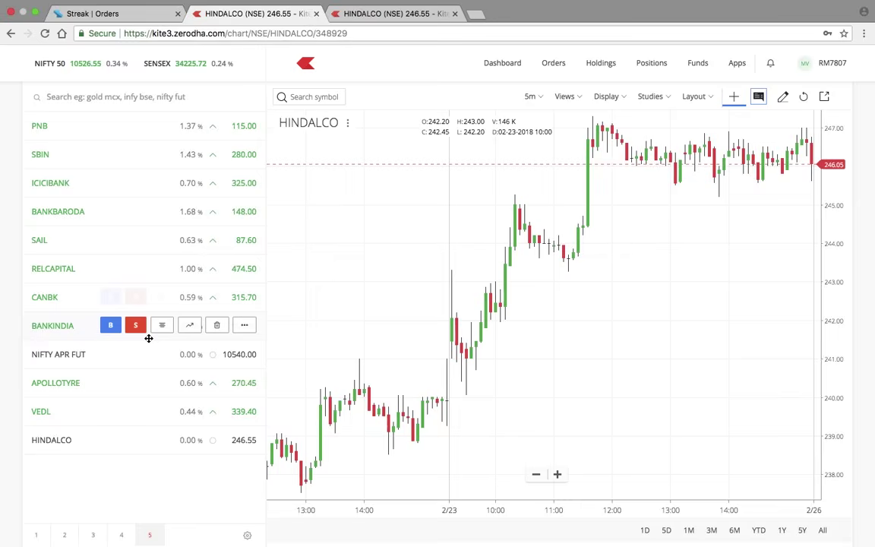
Step: Bring the 26 February opening candle into view on Kite's HINDALCO chart, enlarge the MACD pane, and check the system clock
key("ctrl+Tab")
left_click_drag(713, 189, 610, 164)
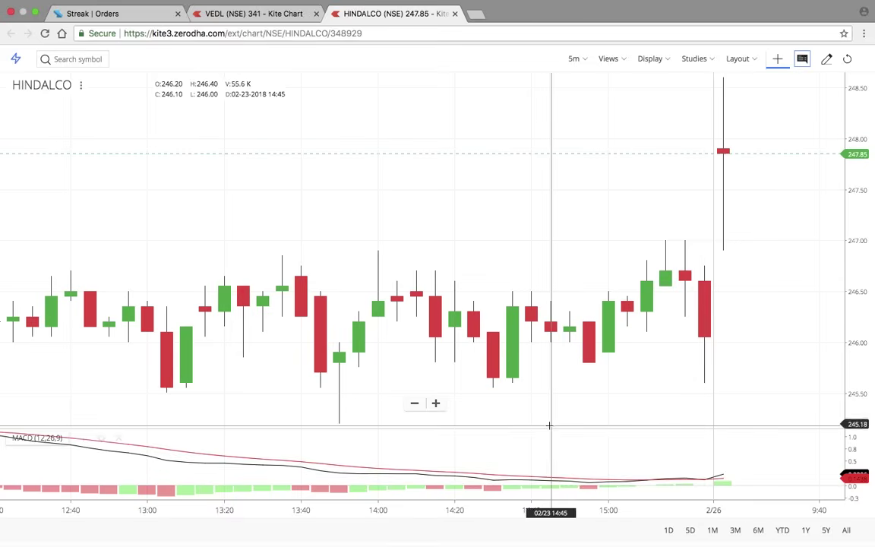
left_click_drag(549, 429, 509, 322)
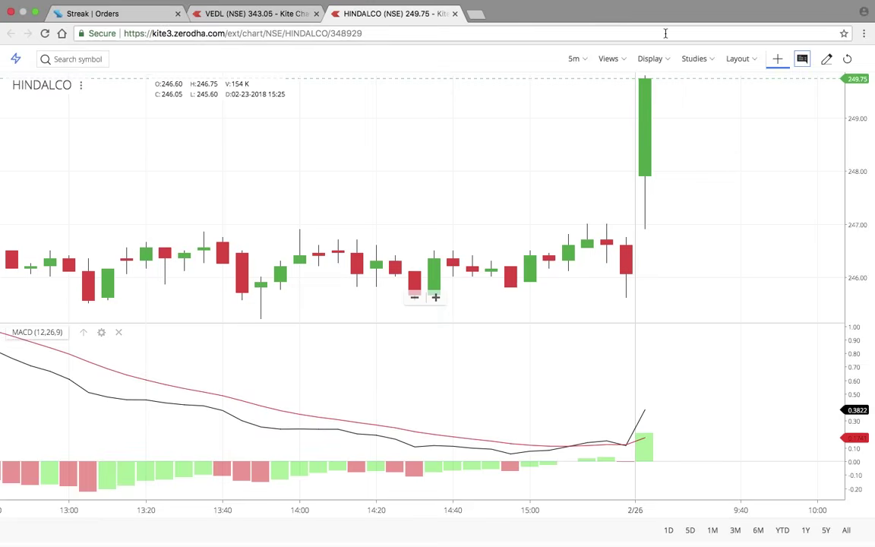
mouse_move(608, 4)
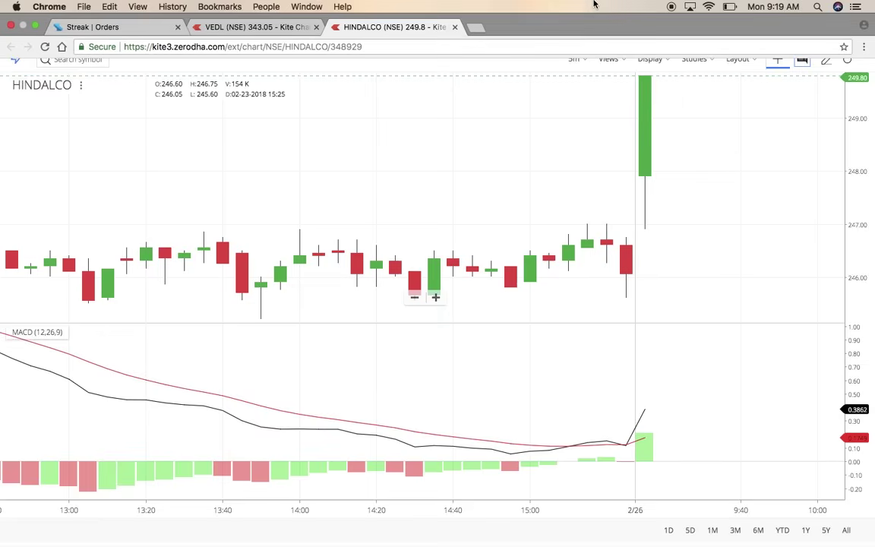
Step: Collapse the event logs of the deployed VEDL and HINDALCO algos in Streak and open the list of algos
left_click(118, 29)
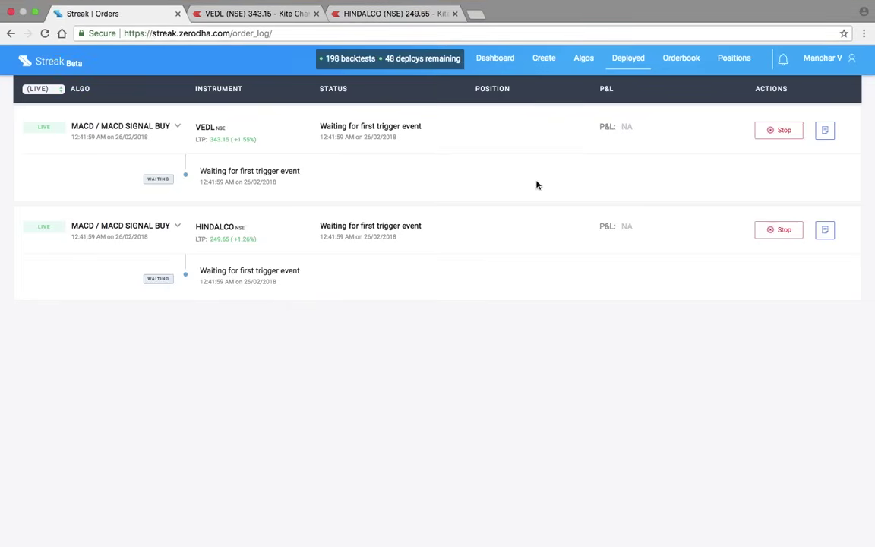
left_click(829, 136)
left_click(822, 186)
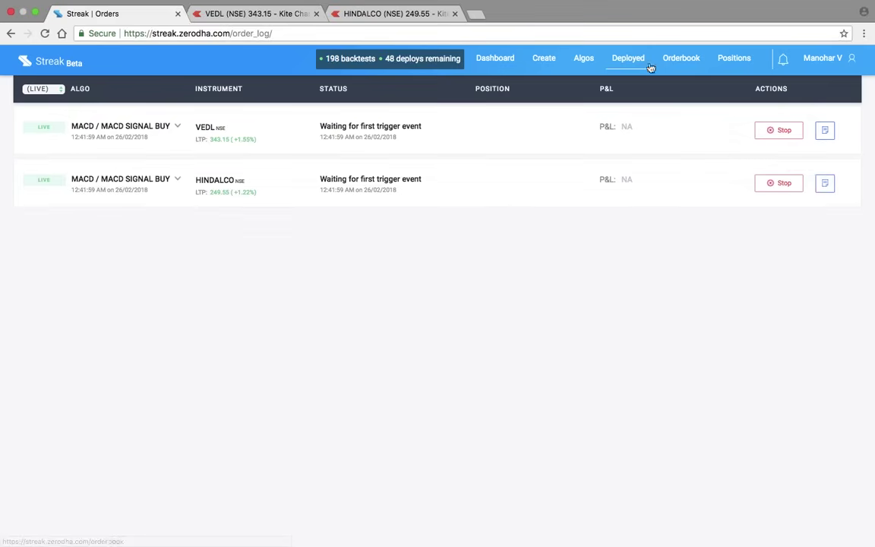
left_click(584, 58)
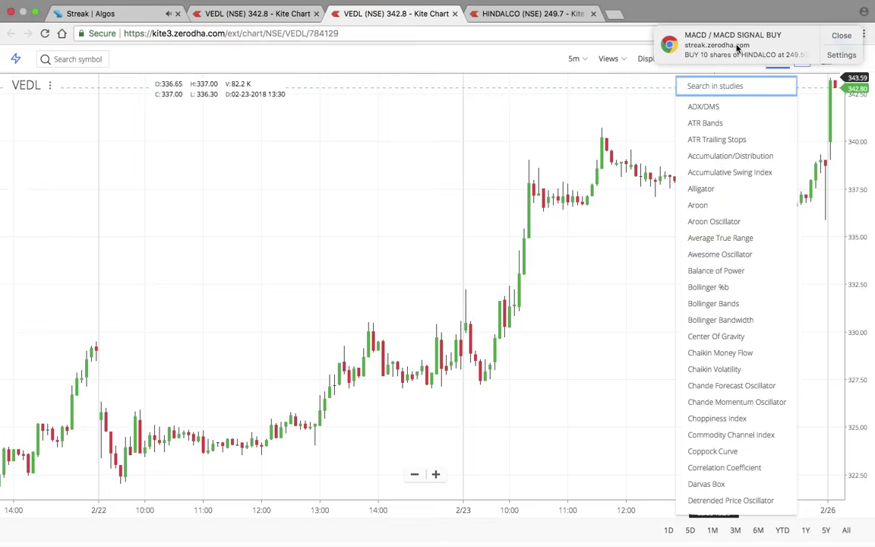
Step: Buy 10 HINDALCO shares at market (MIS) from Streak's alert and place the SL-M sell order with trigger price 247.30
left_click(136, 15)
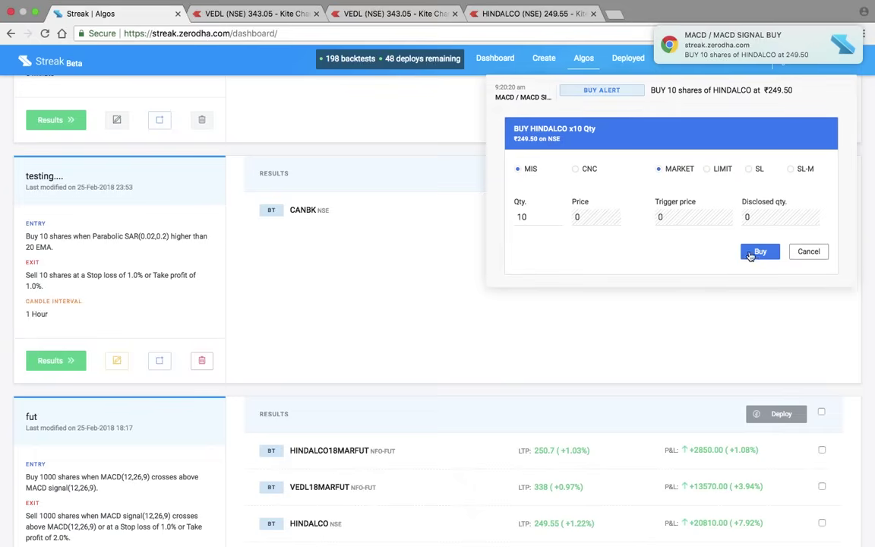
left_click(762, 255)
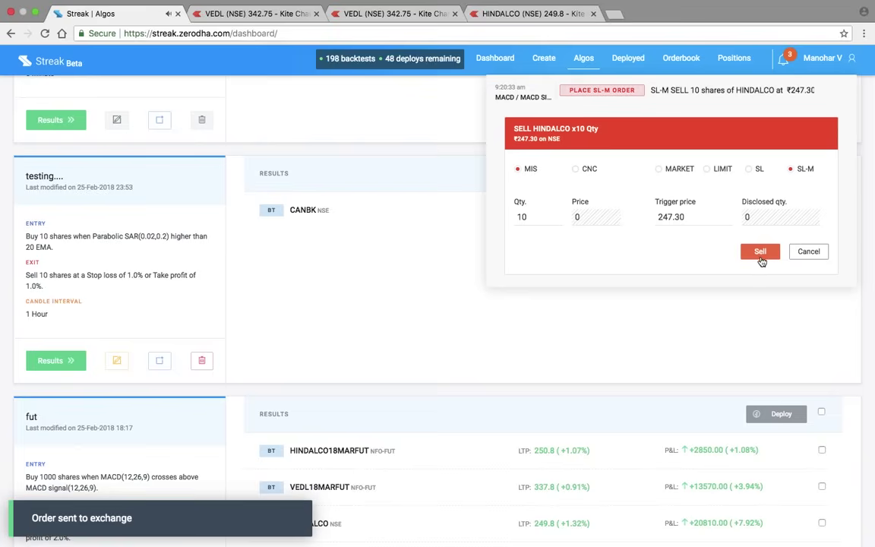
left_click(762, 255)
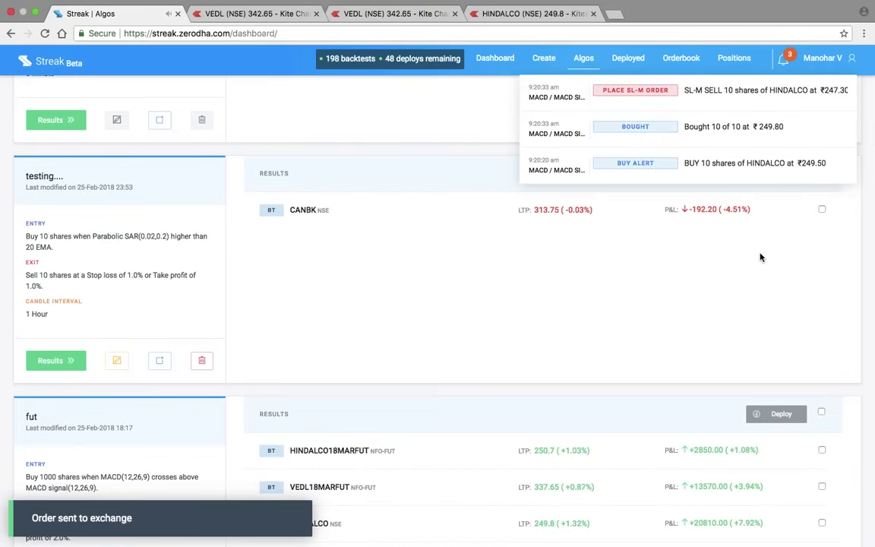
Step: Open the deployed algos, highlight HINDALCO's stop loss and take profit levels, and expand its event log
left_click(650, 89)
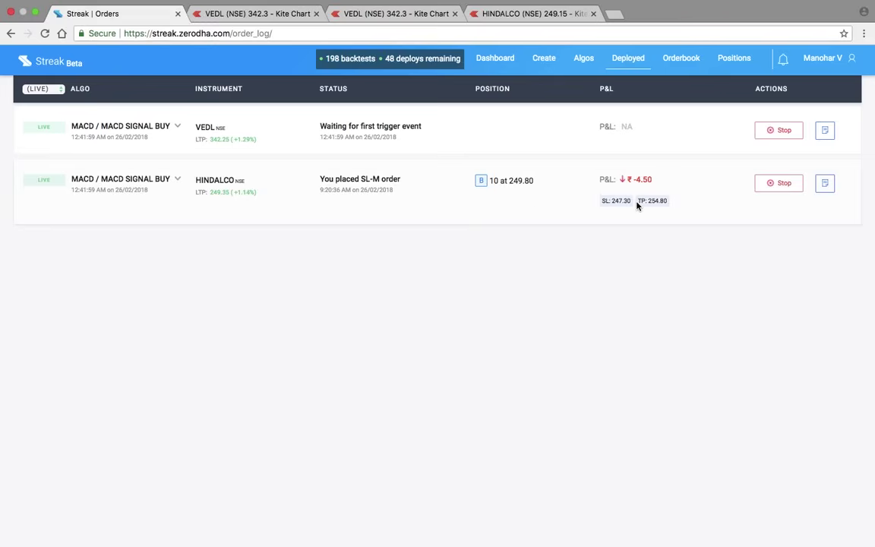
left_click_drag(632, 201, 674, 199)
left_click(602, 201)
left_click(678, 226)
left_click(825, 185)
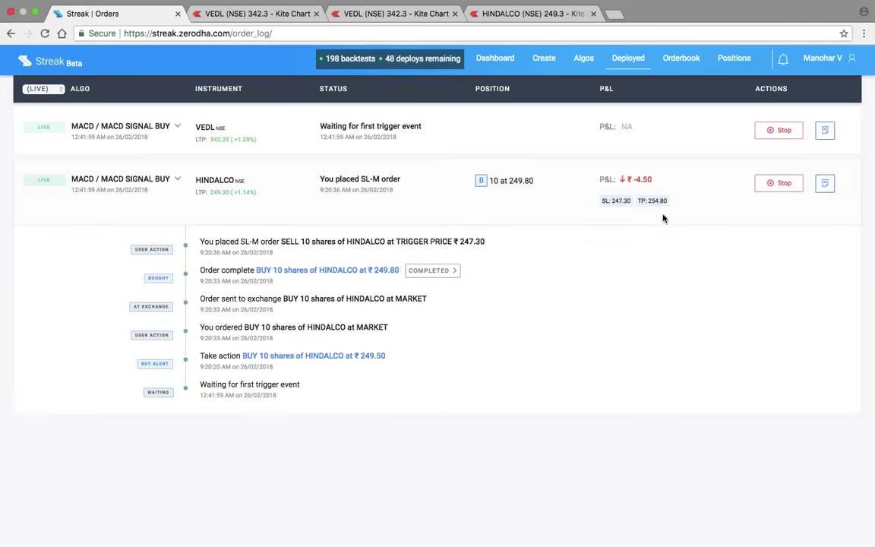
Step: Check HINDALCO's open sell and executed buy orders in Kite's order list and return to Streak
key("ctrl+Tab")
left_click(562, 66)
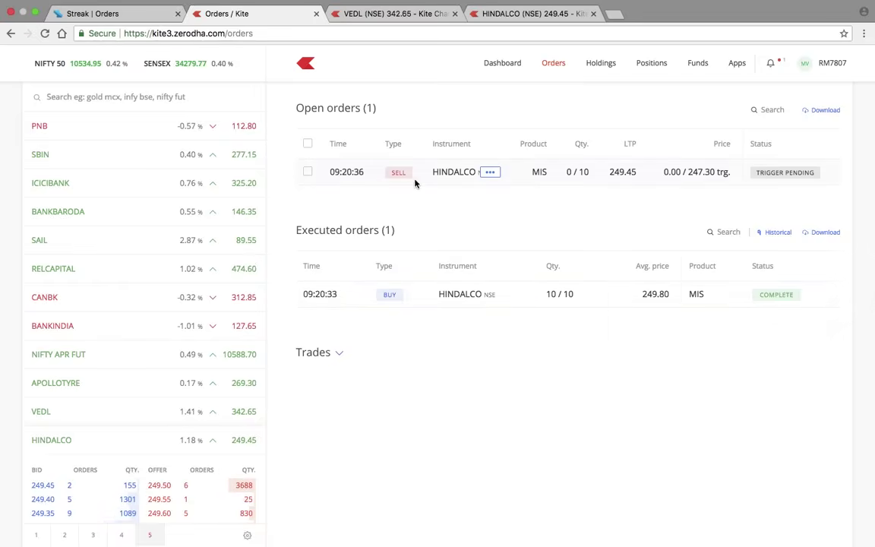
left_click_drag(834, 176, 391, 172)
left_click(443, 203)
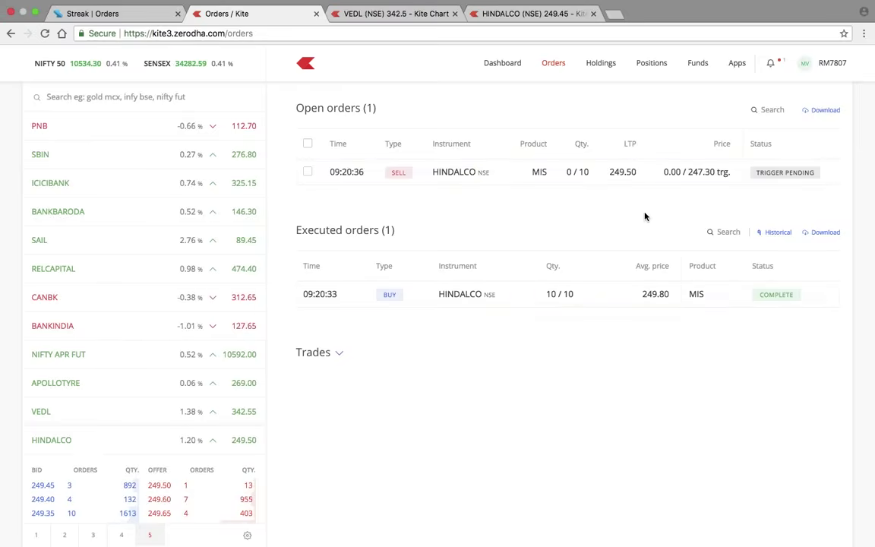
left_click(138, 18)
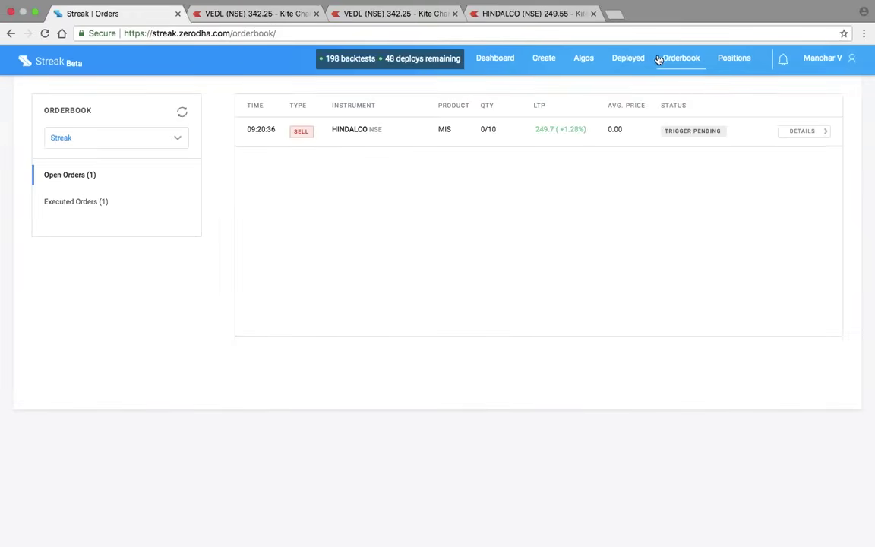
Step: View the details of HINDALCO's open sell order in Streak's orderbook, highlight its order type, and close them
left_click(802, 130)
left_click_drag(271, 254, 252, 244)
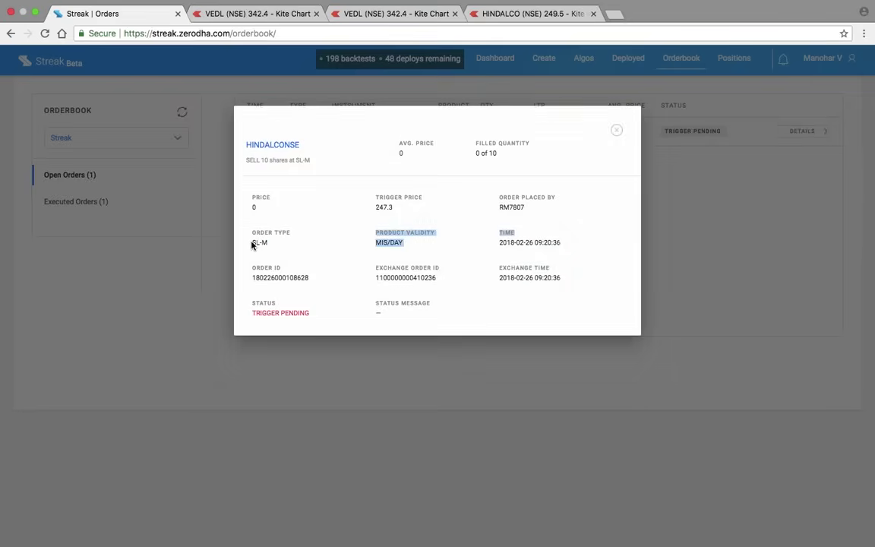
triple_click(255, 243)
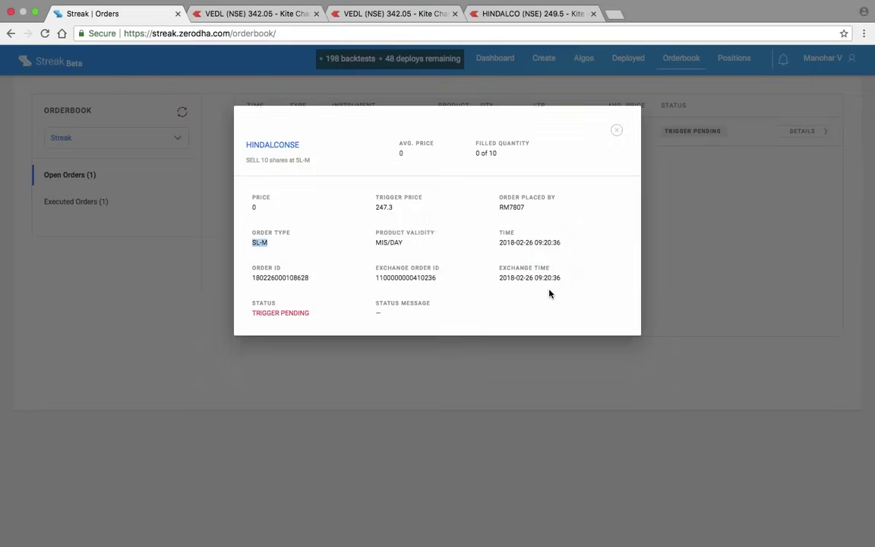
left_click(616, 130)
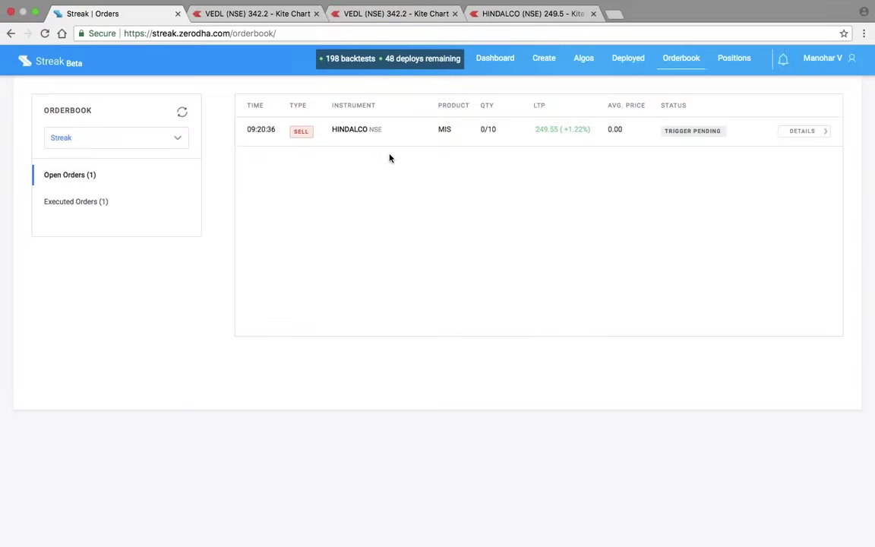
Step: Show the executed orders, view the details of HINDALCO's completed buy order, and close them
left_click(67, 202)
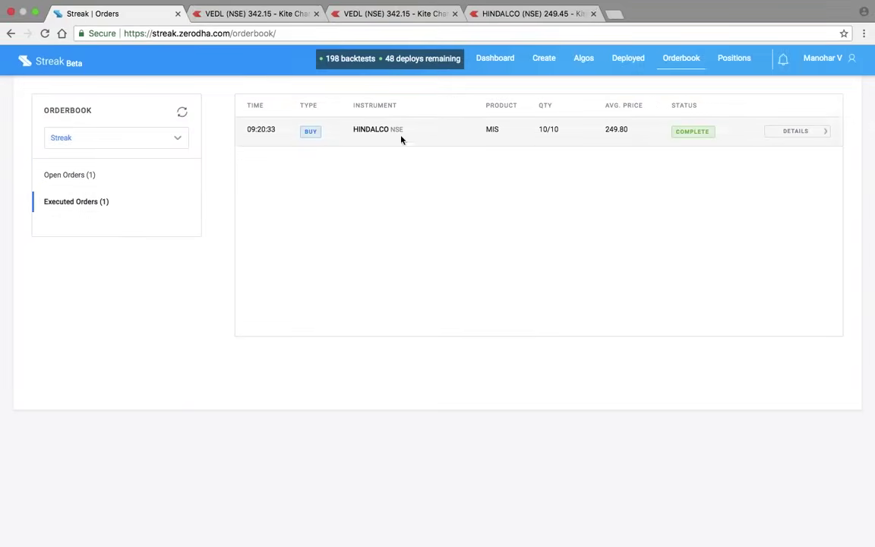
left_click(783, 130)
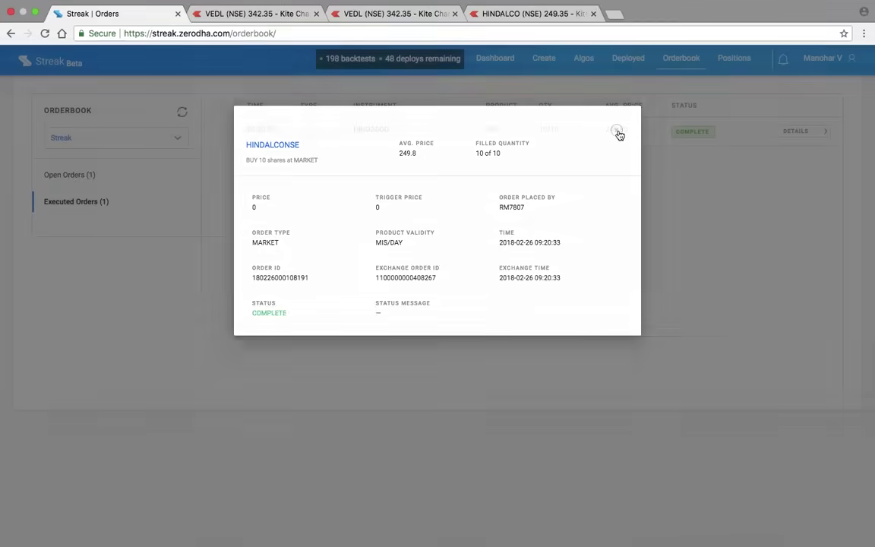
left_click(617, 131)
Step: Look over the deployed algos, and exit the entire HINDALCO MIS position from Streak's positions
left_click(628, 58)
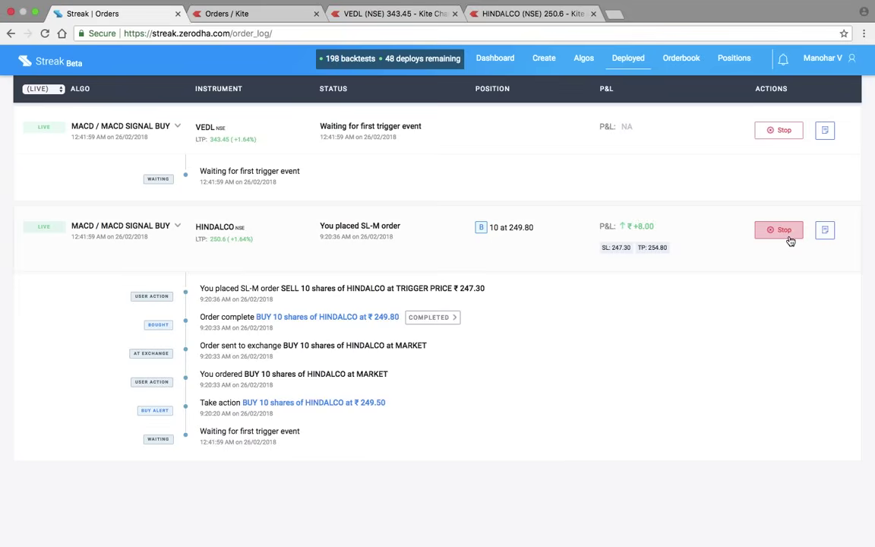
left_click(734, 59)
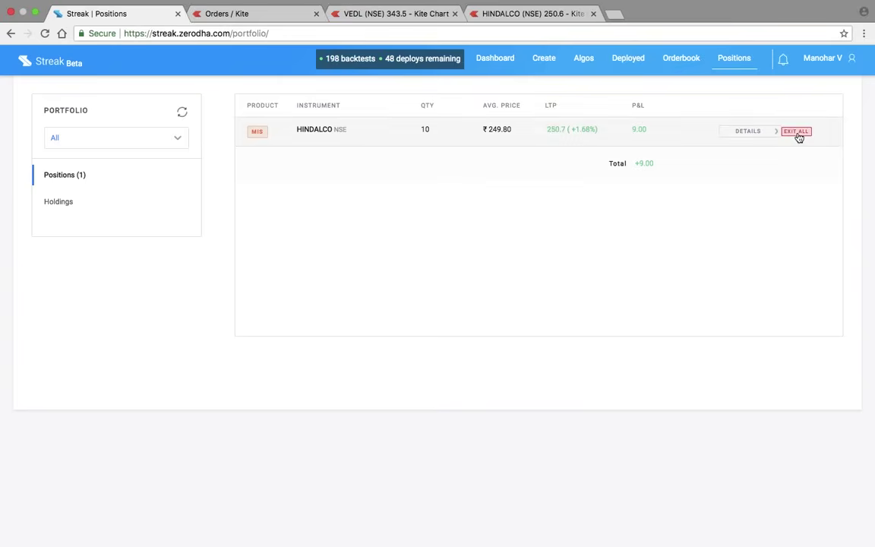
left_click(798, 133)
left_click(521, 326)
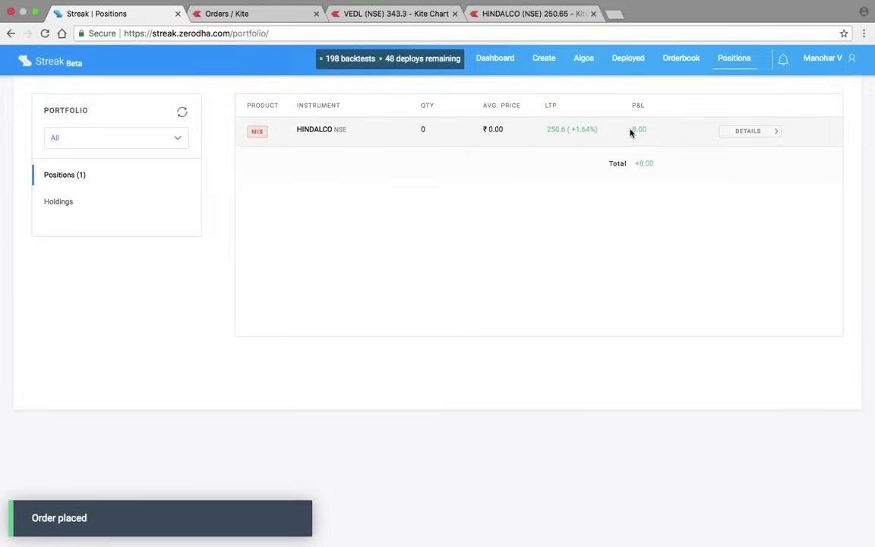
Step: Switch to Kite, check the HINDALCO position in its positions list, and return to Streak's algos
key("super+2")
left_click(651, 62)
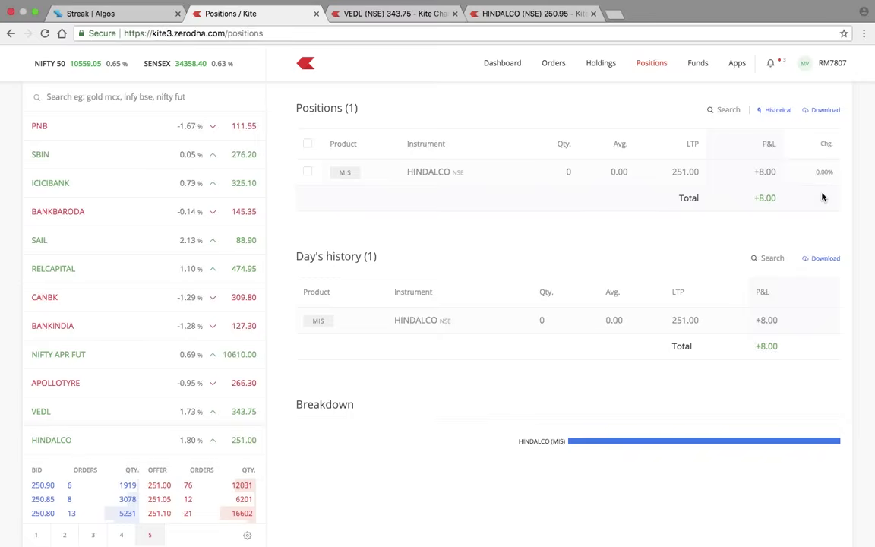
key("super+1")
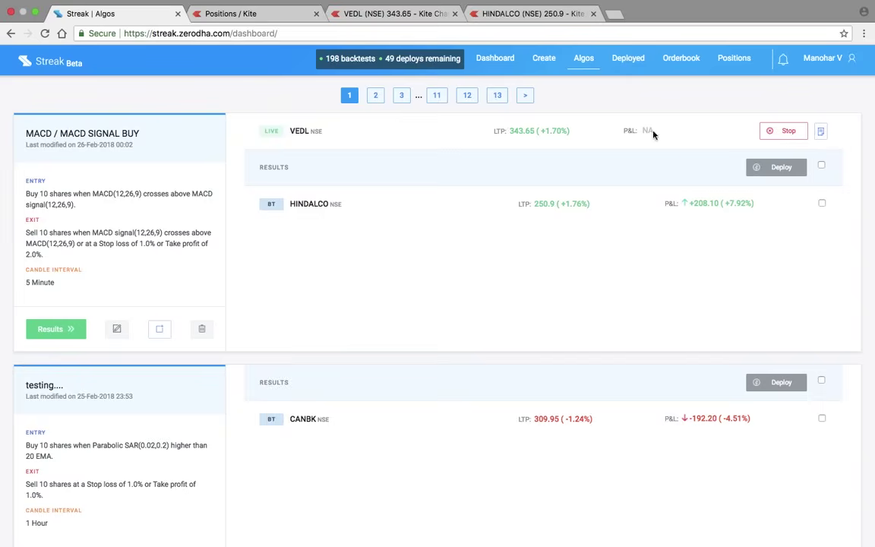